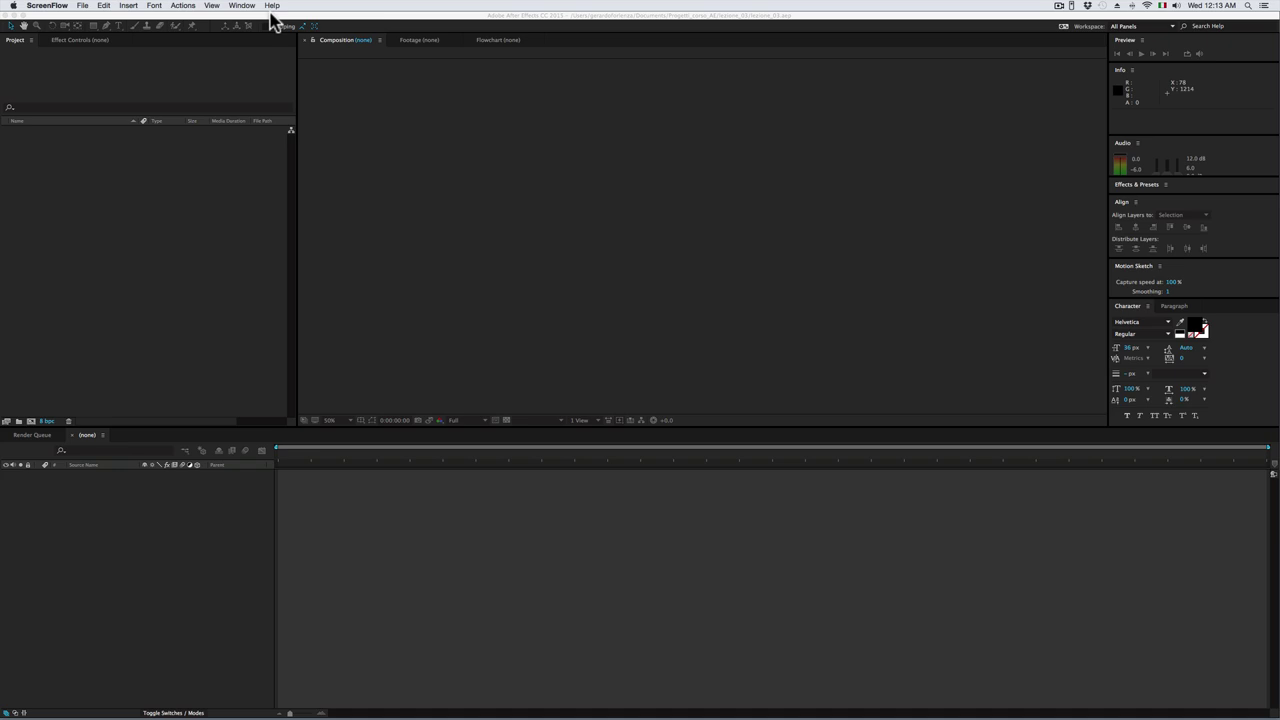
Slide the After Effects window right to expose the Finder window with the lezione_03 footage folder
{"action": "left_click_drag", "start_coordinate": [268, 15], "coordinate": [1251, 23]}
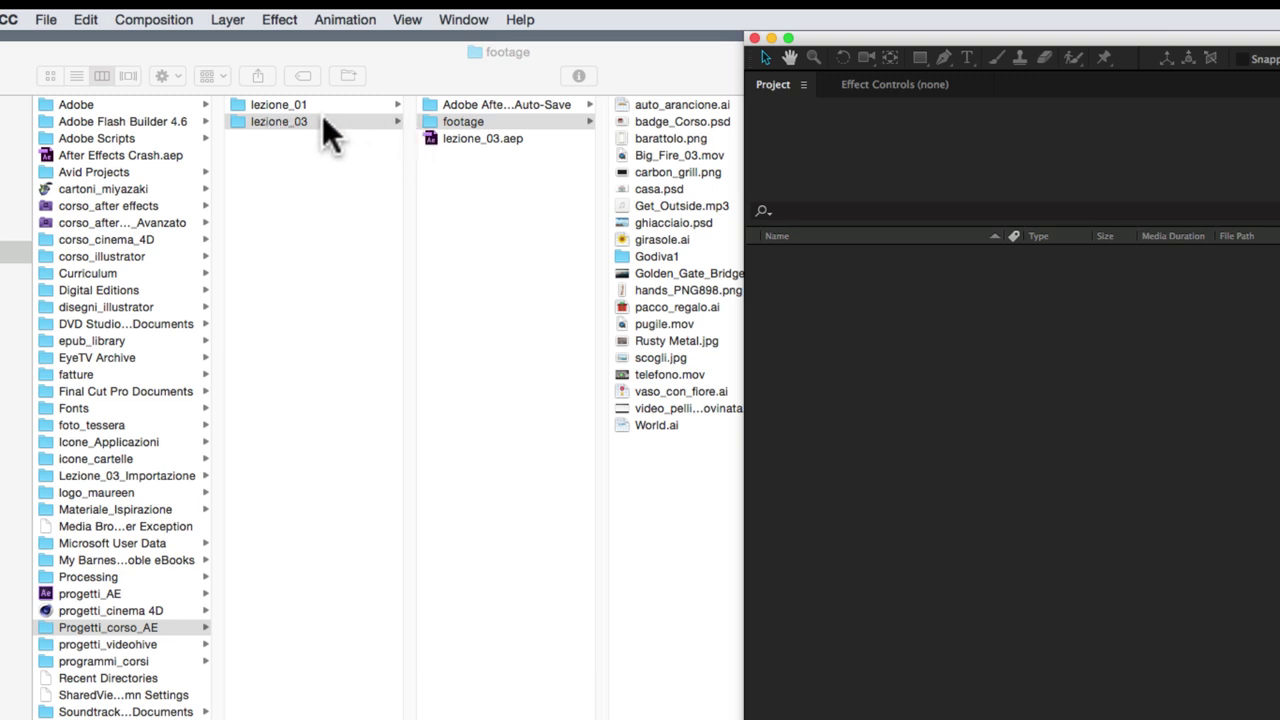
Review the lezione_03 footage files in Finder, then return After Effects to full screen
{"action": "left_click", "coordinate": [428, 118]}
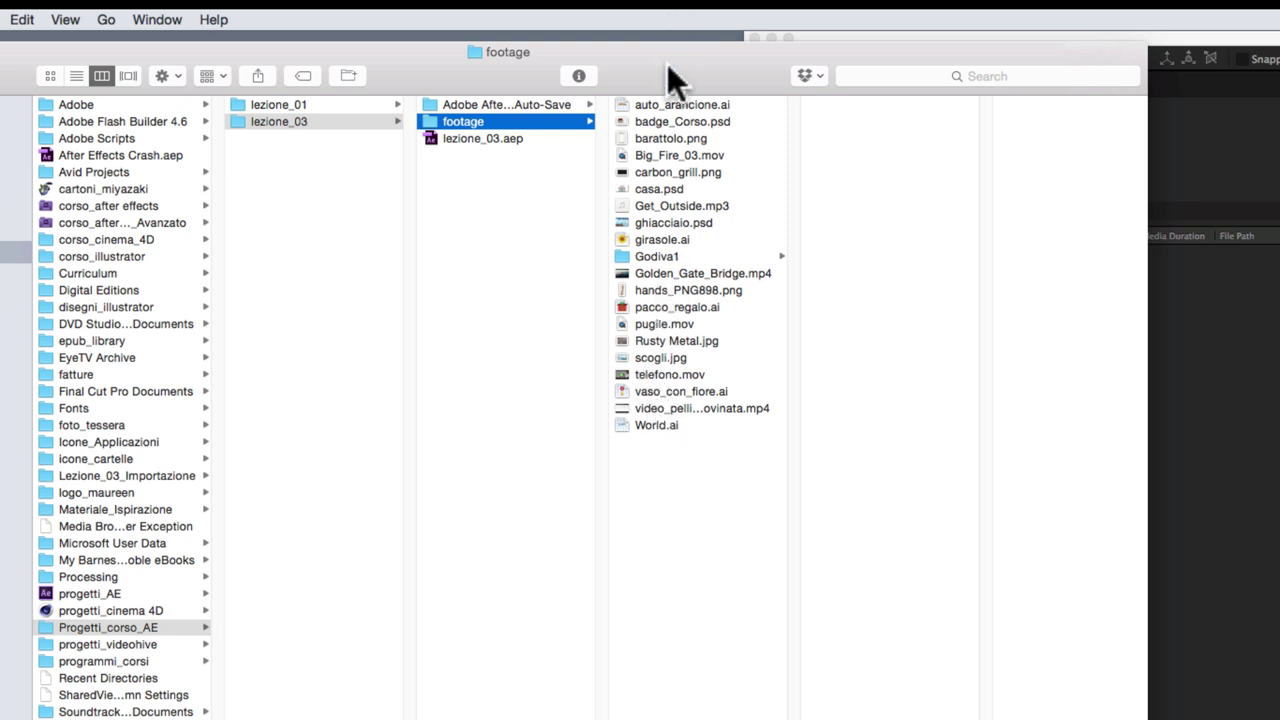
{"action": "left_click_drag", "start_coordinate": [667, 66], "coordinate": [658, 56]}
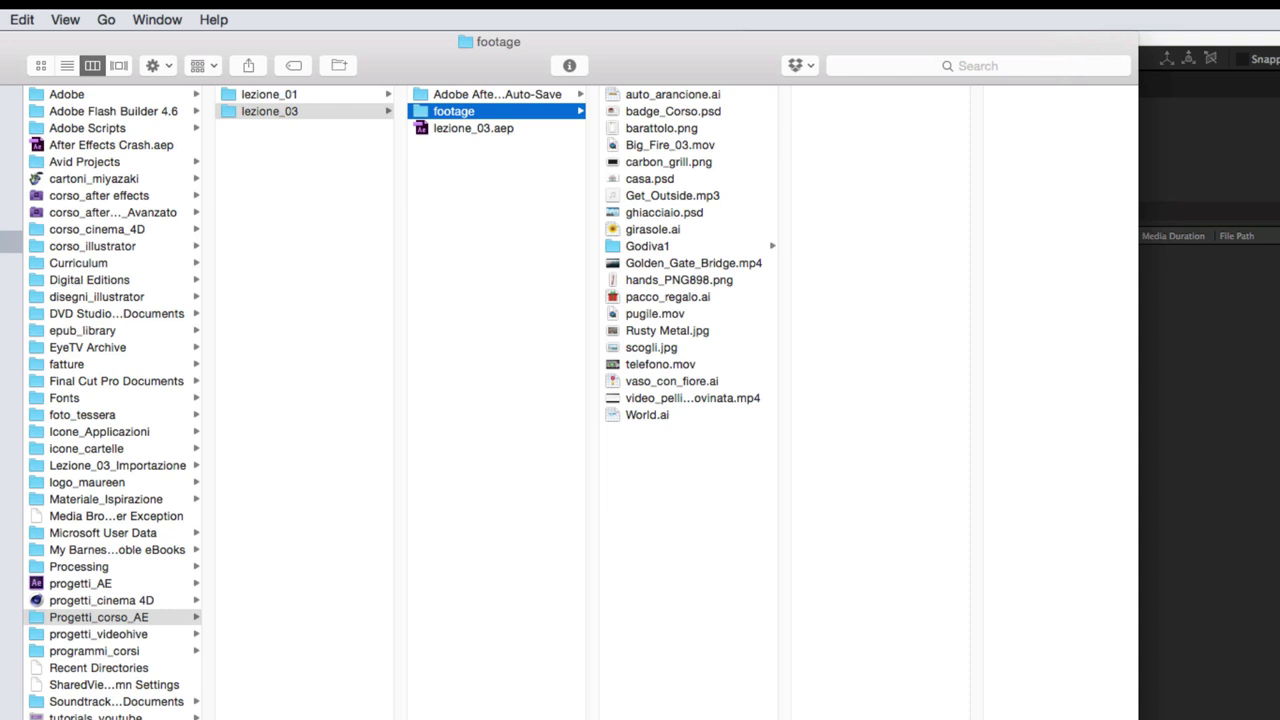
{"action": "mouse_move", "coordinate": [1272, 47]}
{"action": "left_mouse_down"}
{"action": "mouse_move", "coordinate": [843, 14]}
{"action": "mouse_move", "coordinate": [400, 12]}
{"action": "left_mouse_up"}
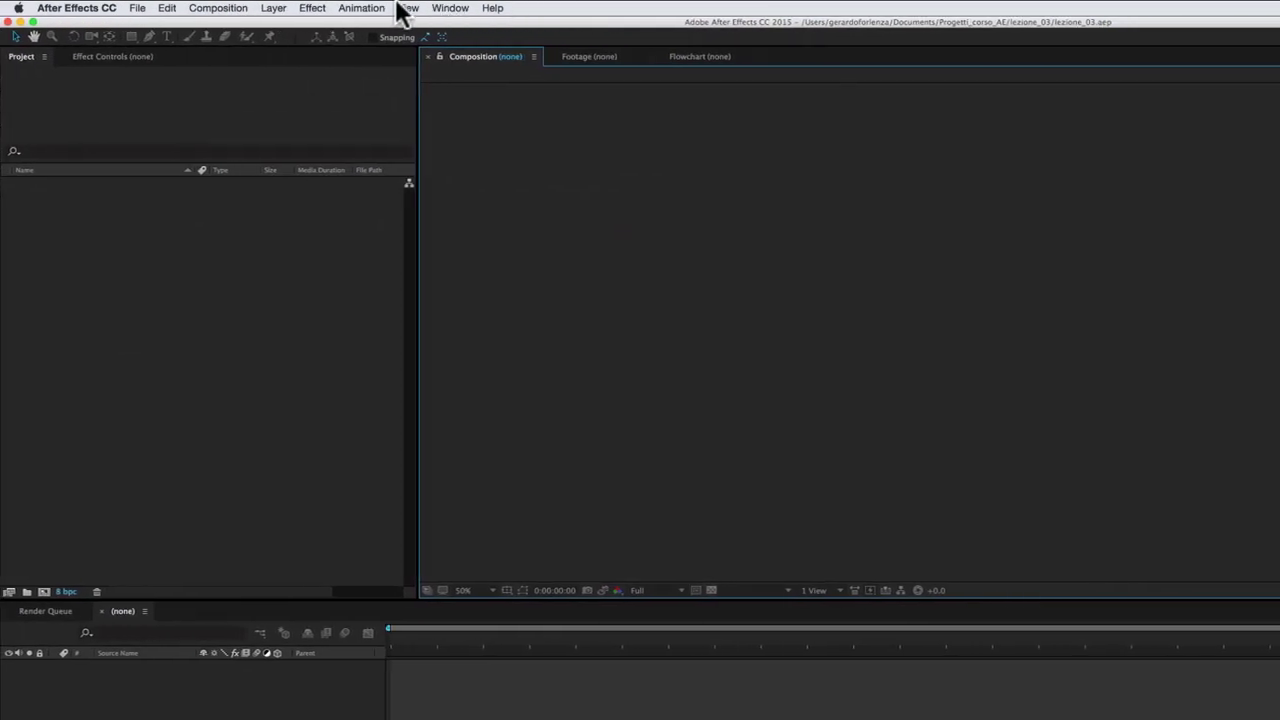
Import auto_arancione.ai from Progetti_corso_AE/lezione_03/footage using File > Import > File
{"action": "left_click", "coordinate": [138, 10]}
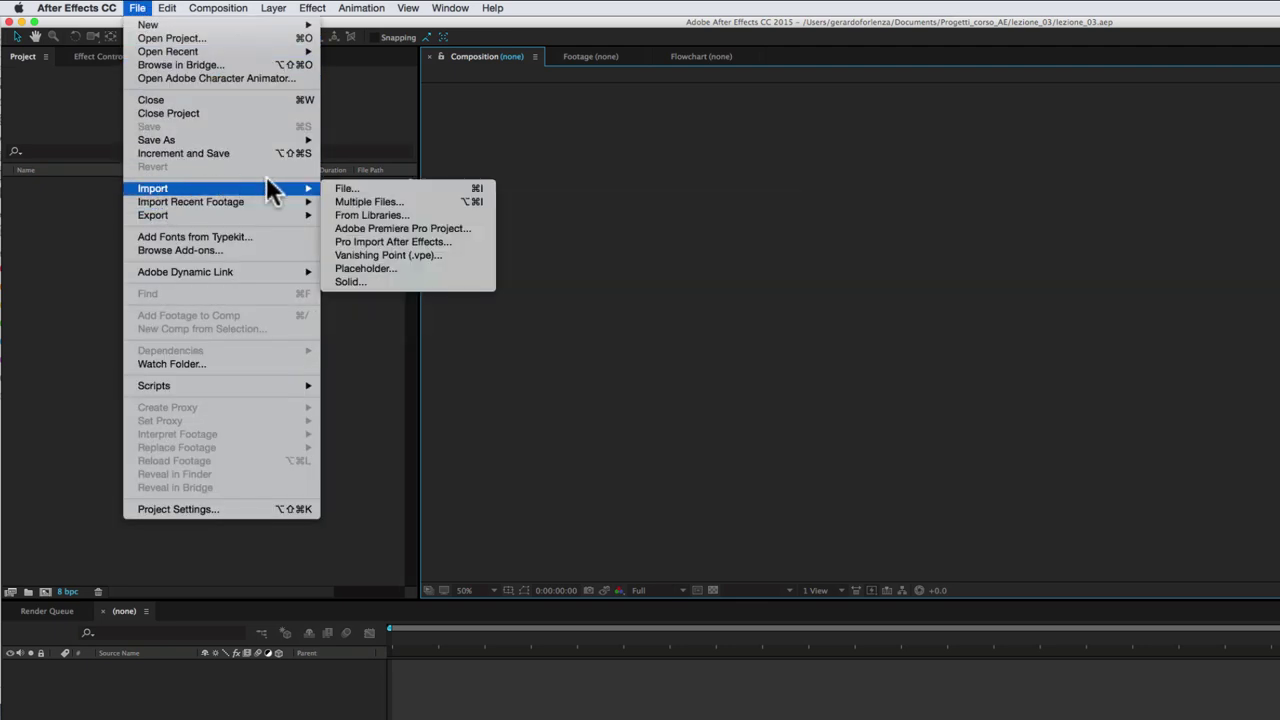
{"action": "mouse_move", "coordinate": [315, 187]}
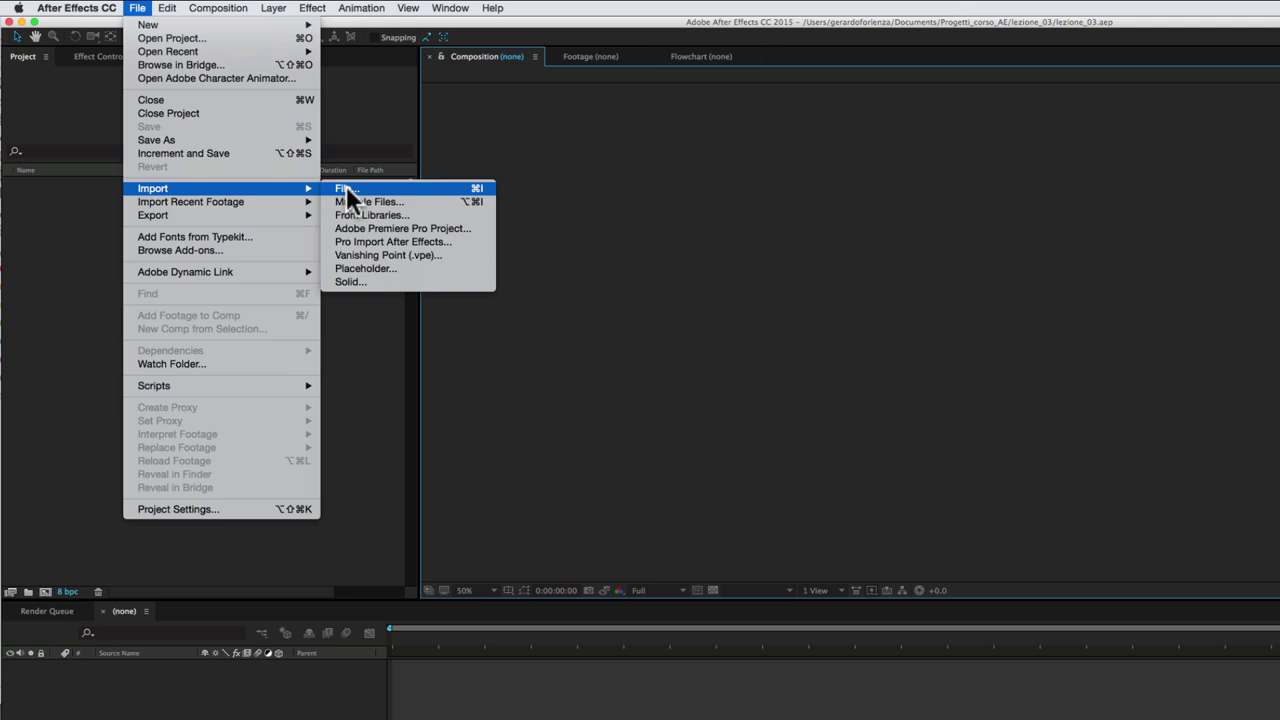
{"action": "left_click", "coordinate": [346, 188]}
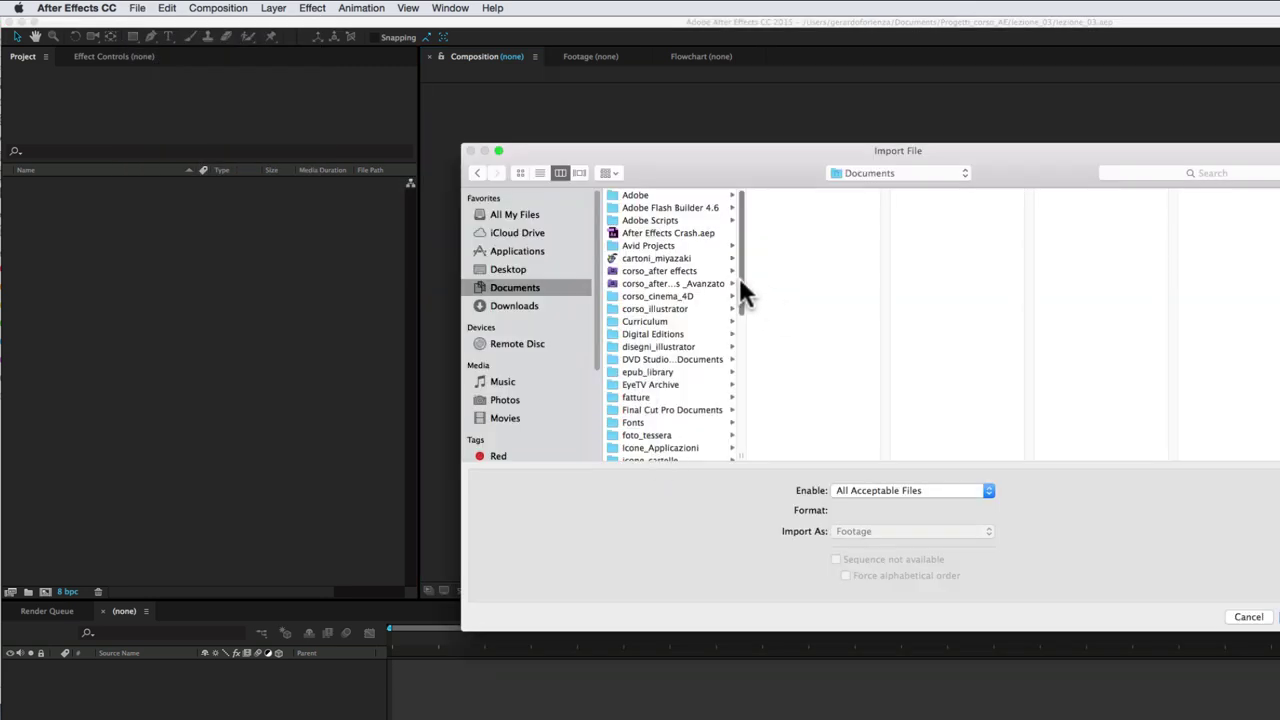
{"action": "left_click_drag", "start_coordinate": [740, 282], "coordinate": [735, 376]}
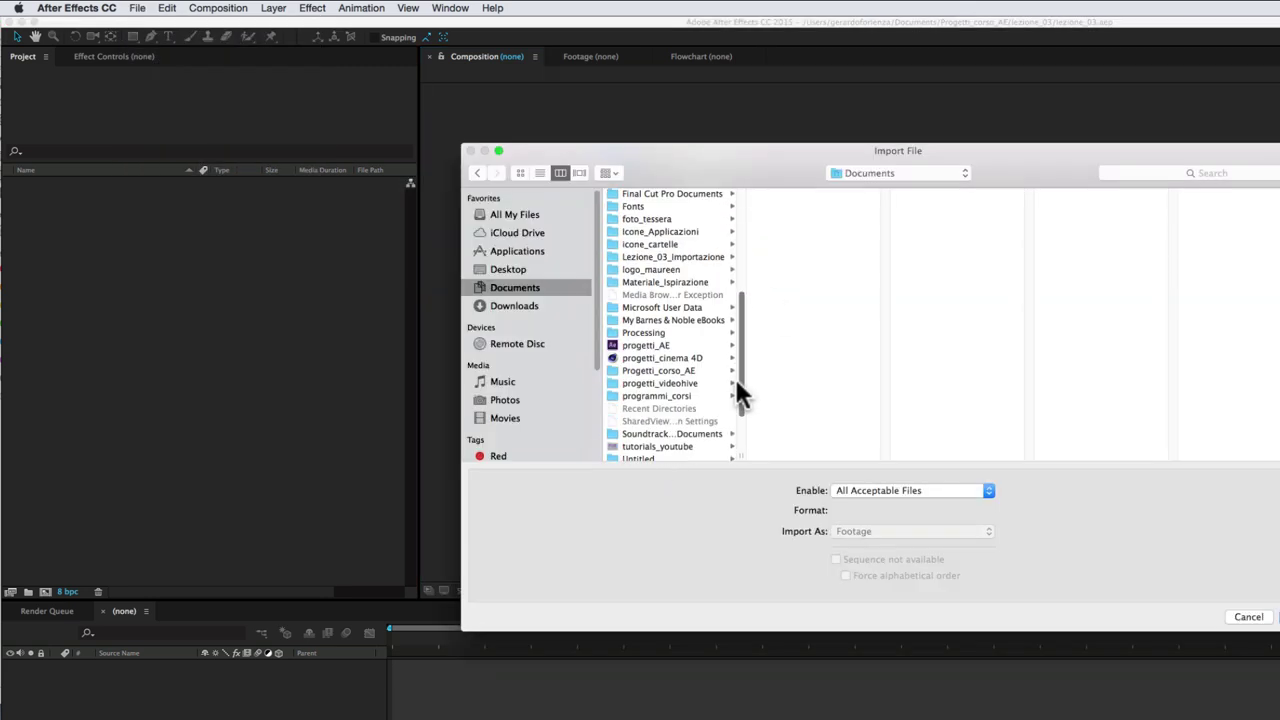
{"action": "left_click", "coordinate": [666, 370]}
{"action": "left_click", "coordinate": [797, 207]}
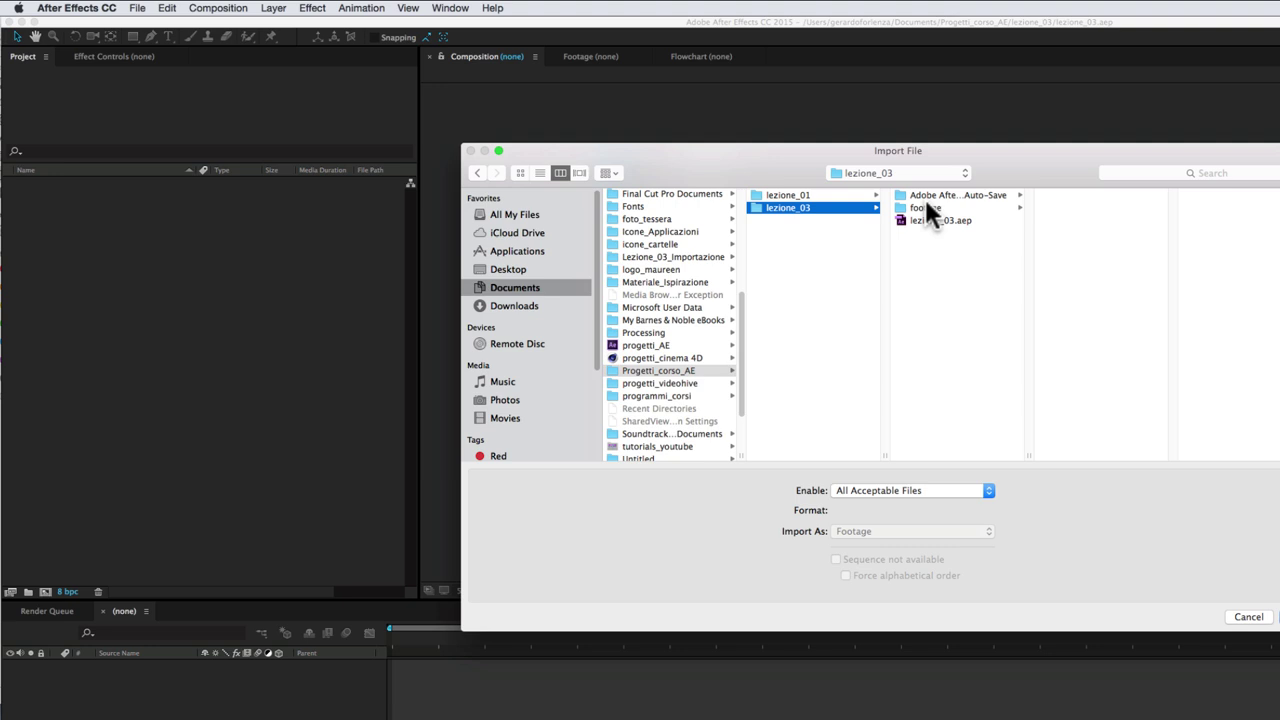
{"action": "left_click", "coordinate": [926, 207]}
{"action": "left_click_drag", "start_coordinate": [961, 150], "coordinate": [670, 165]}
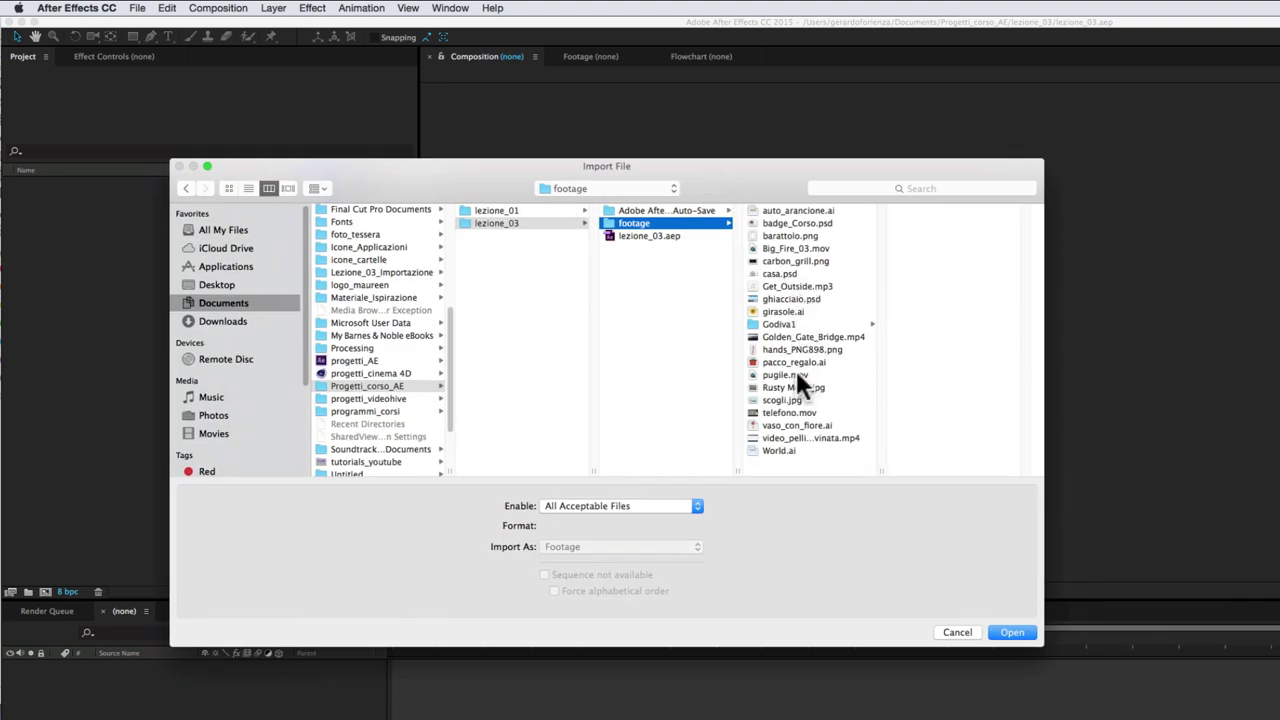
{"action": "left_click", "coordinate": [795, 211]}
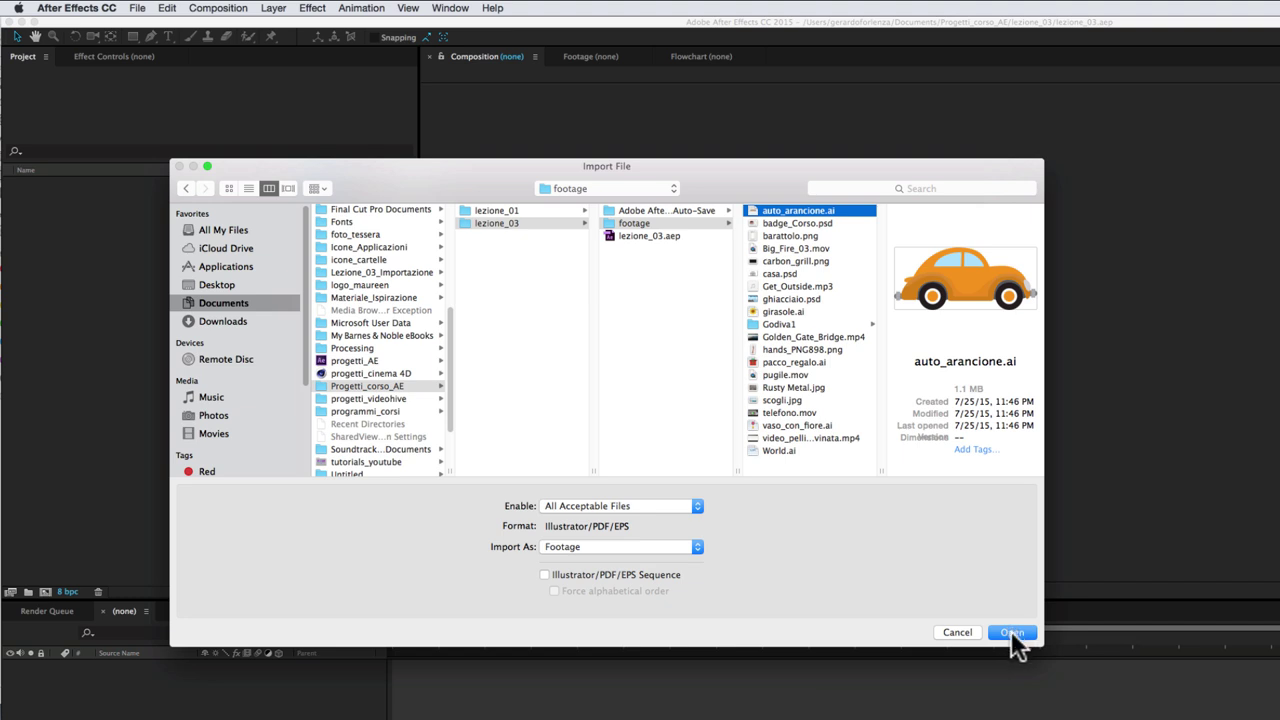
{"action": "left_click", "coordinate": [1012, 632]}
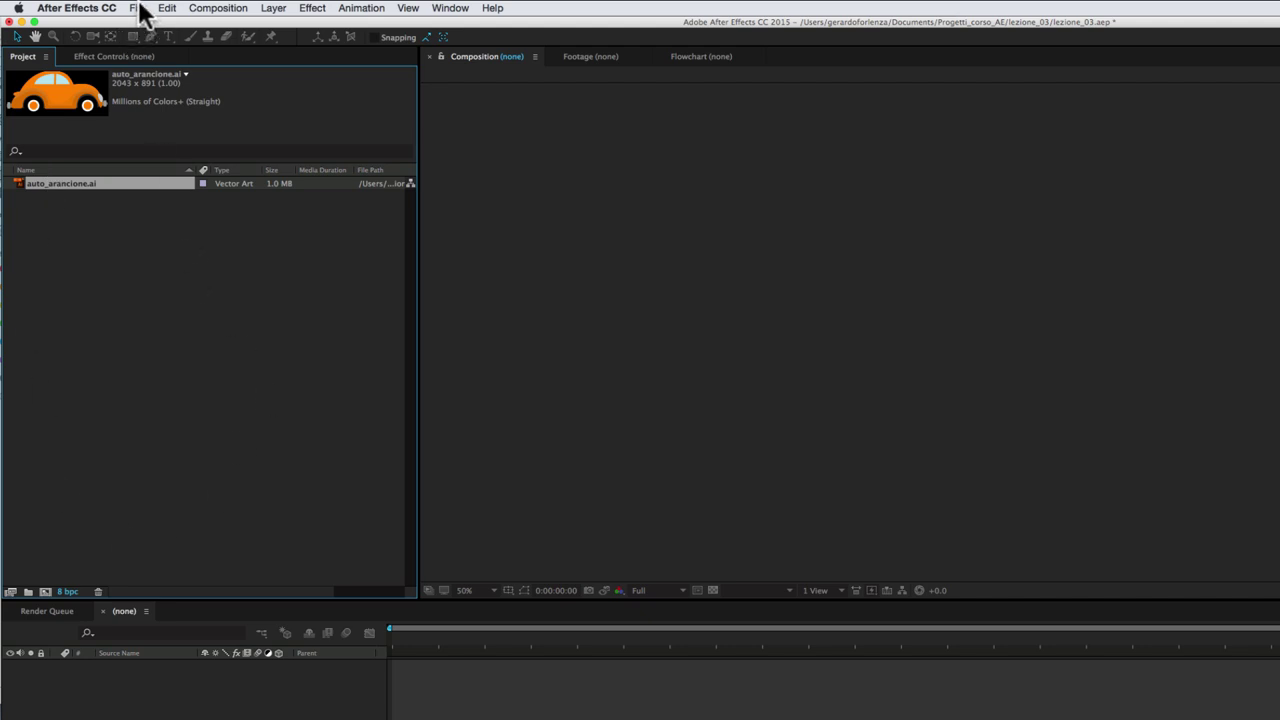
Import girasole.ai from the footage folder through the Project panel's right-click Import > File menu
{"action": "right_click", "coordinate": [120, 365]}
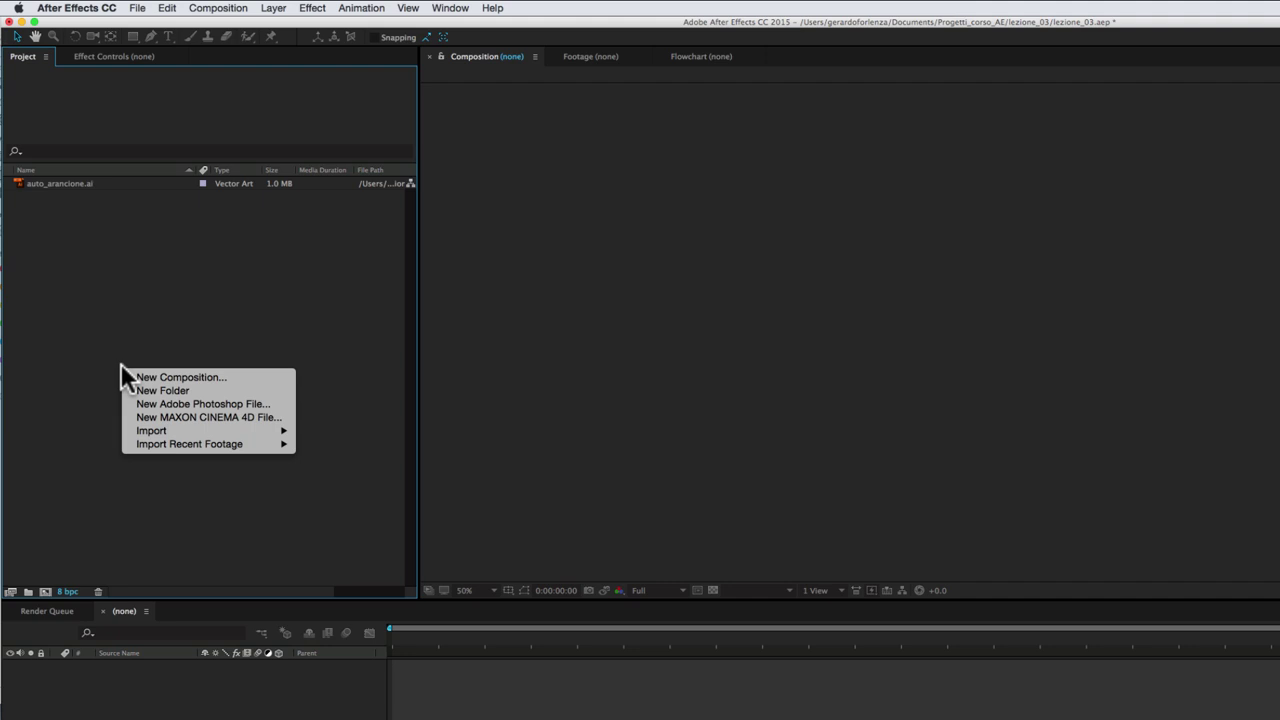
{"action": "mouse_move", "coordinate": [161, 432]}
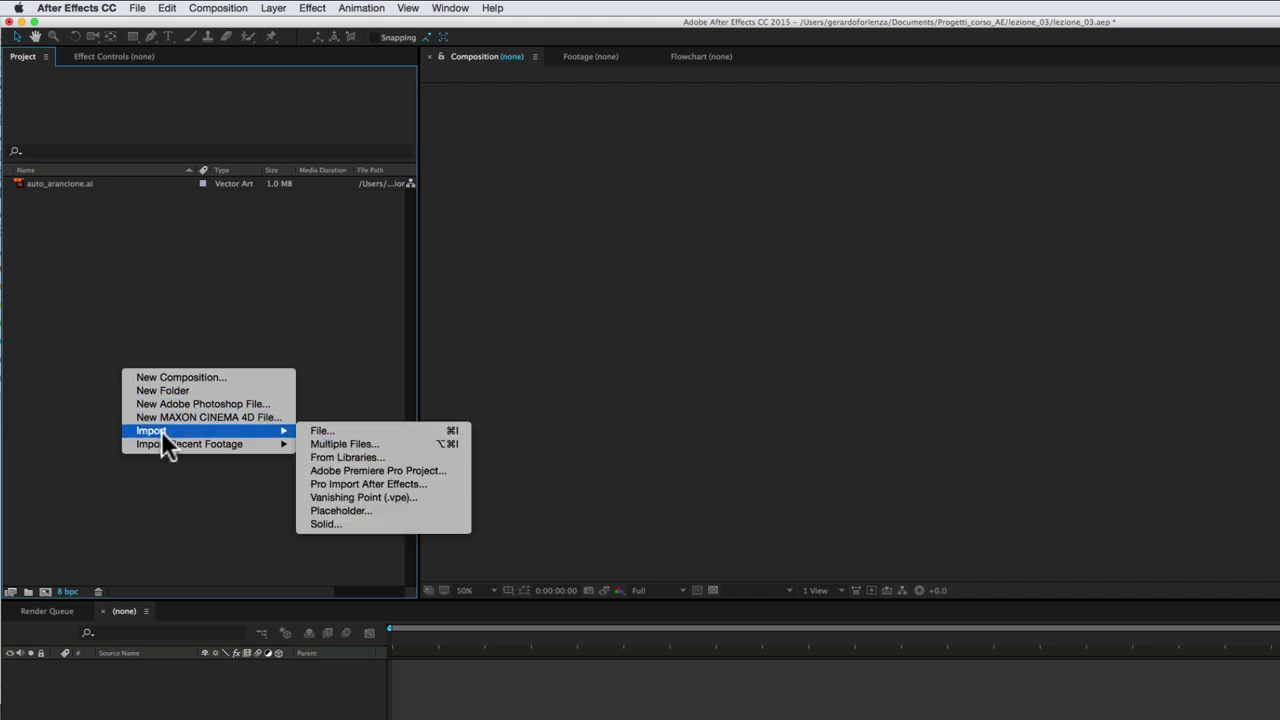
{"action": "left_click", "coordinate": [306, 430]}
{"action": "left_click_drag", "start_coordinate": [951, 152], "coordinate": [512, 146]}
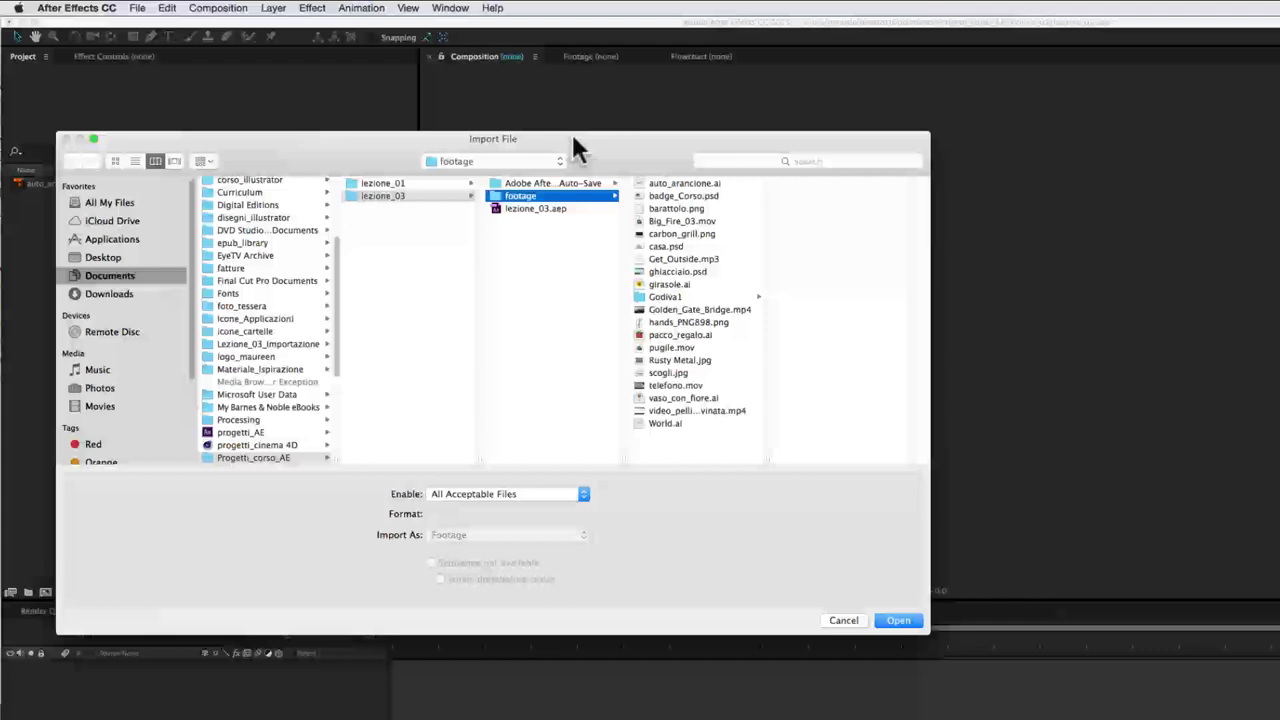
{"action": "left_click", "coordinate": [630, 285]}
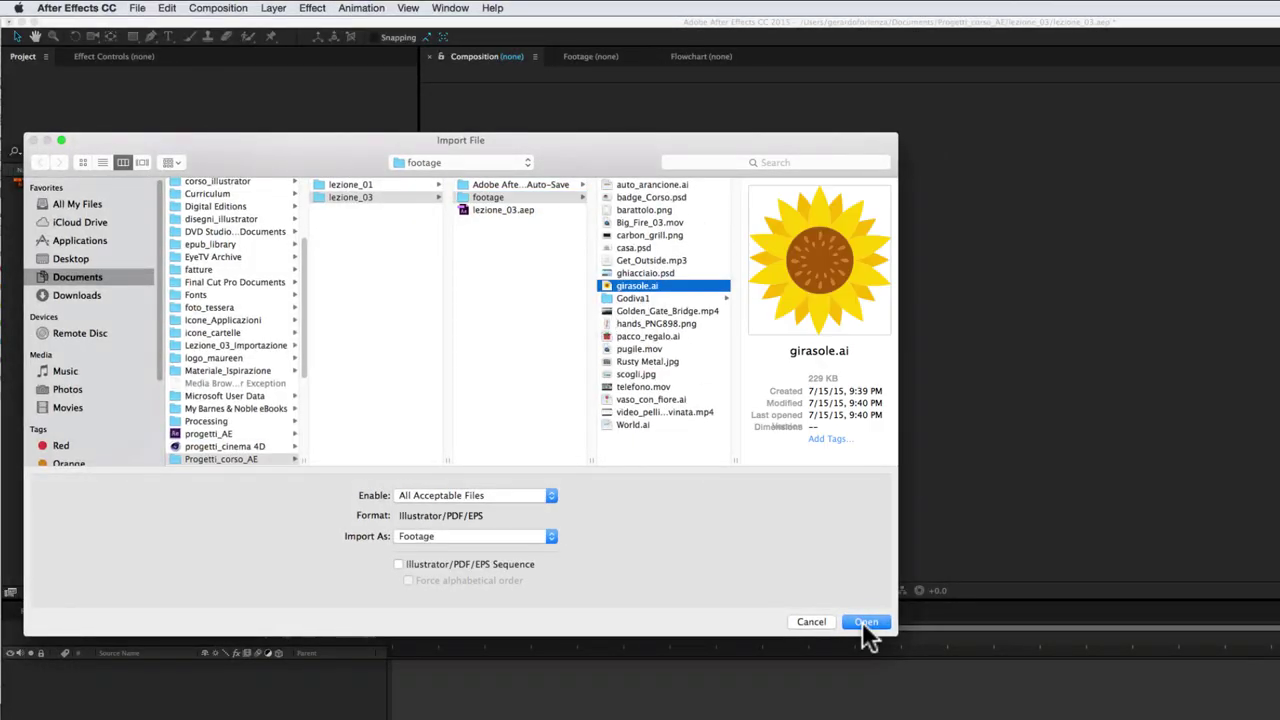
{"action": "left_click", "coordinate": [864, 621]}
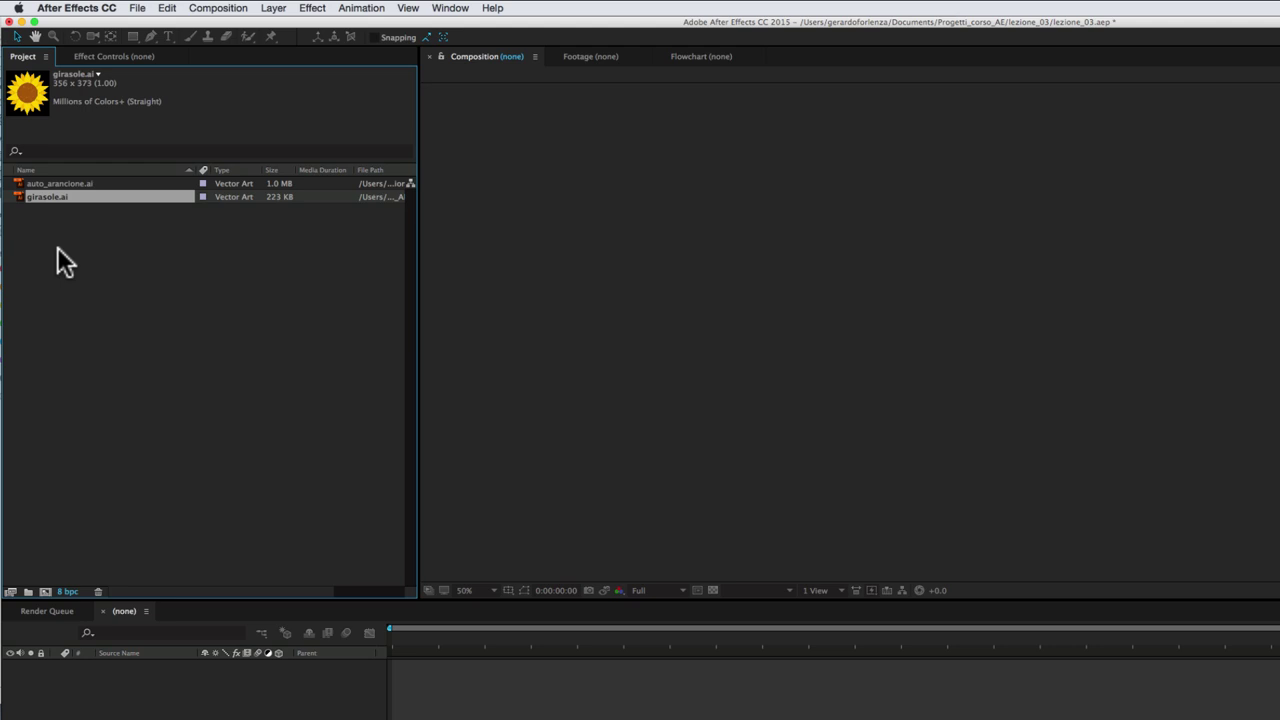
Import the pugile.mov clip by double-clicking the Project panel, then slide After Effects aside
{"action": "double_click", "coordinate": [137, 368]}
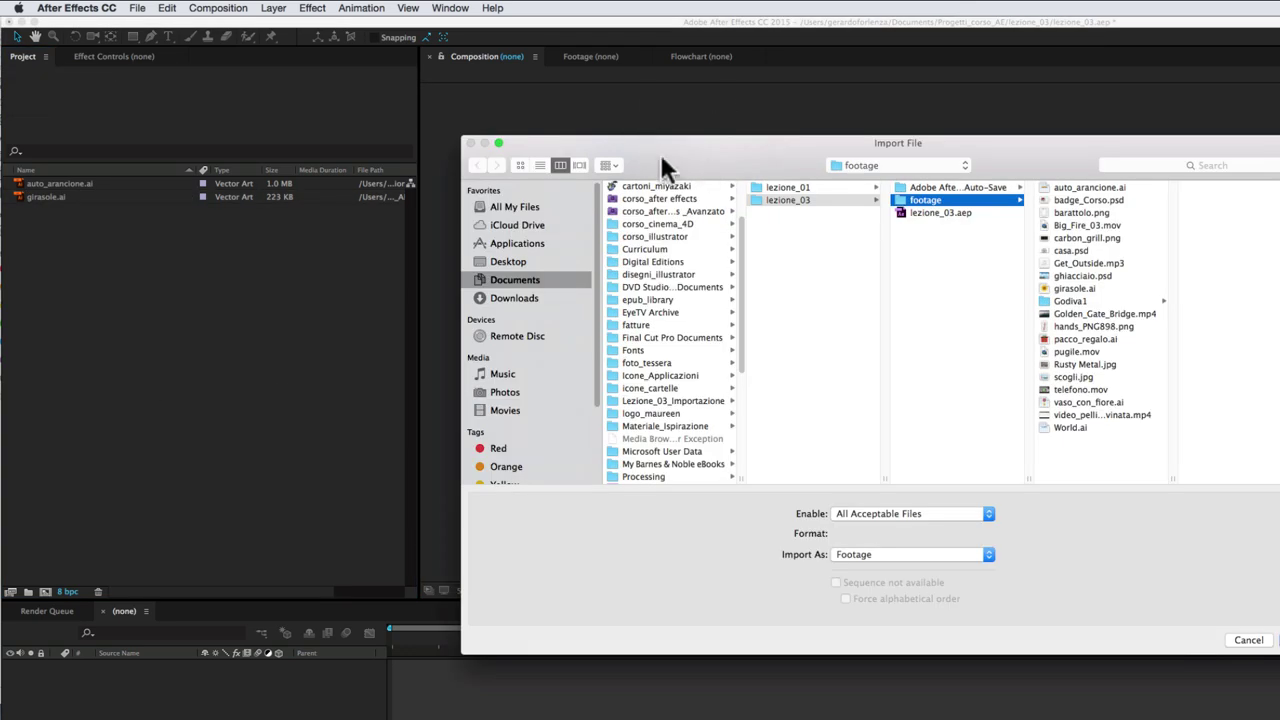
{"action": "left_click_drag", "start_coordinate": [661, 157], "coordinate": [131, 151]}
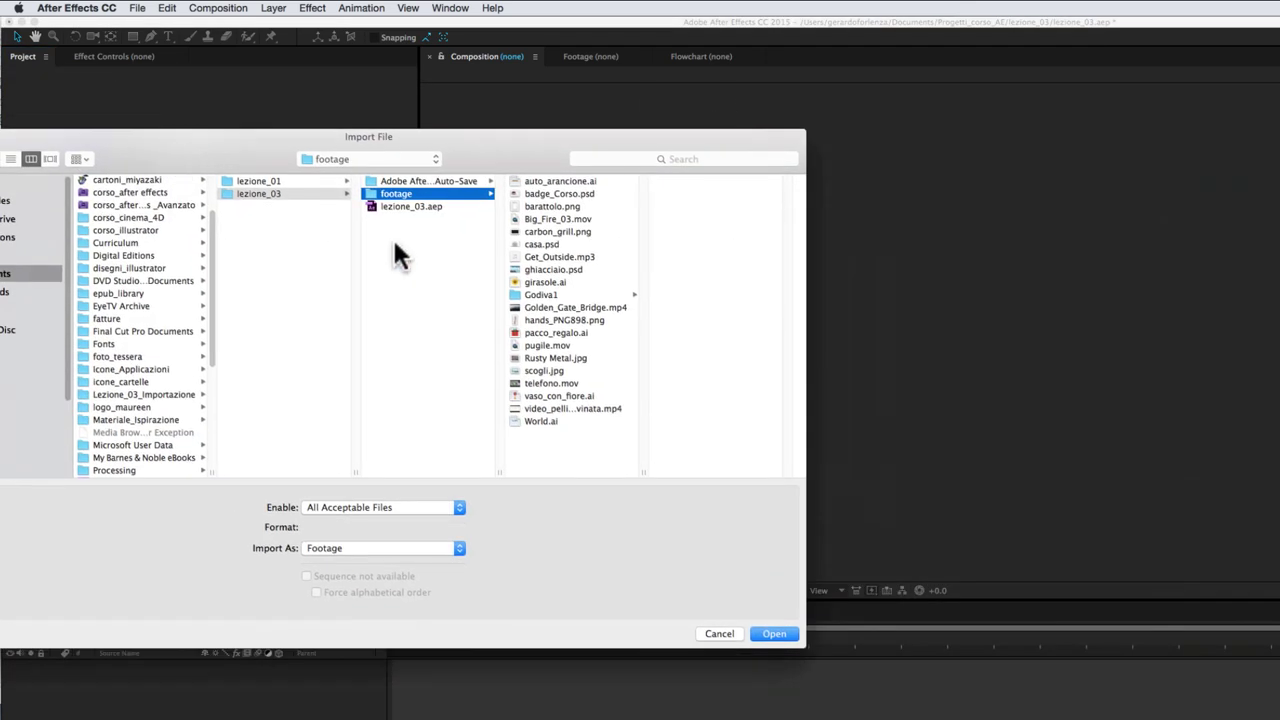
{"action": "left_click", "coordinate": [530, 345]}
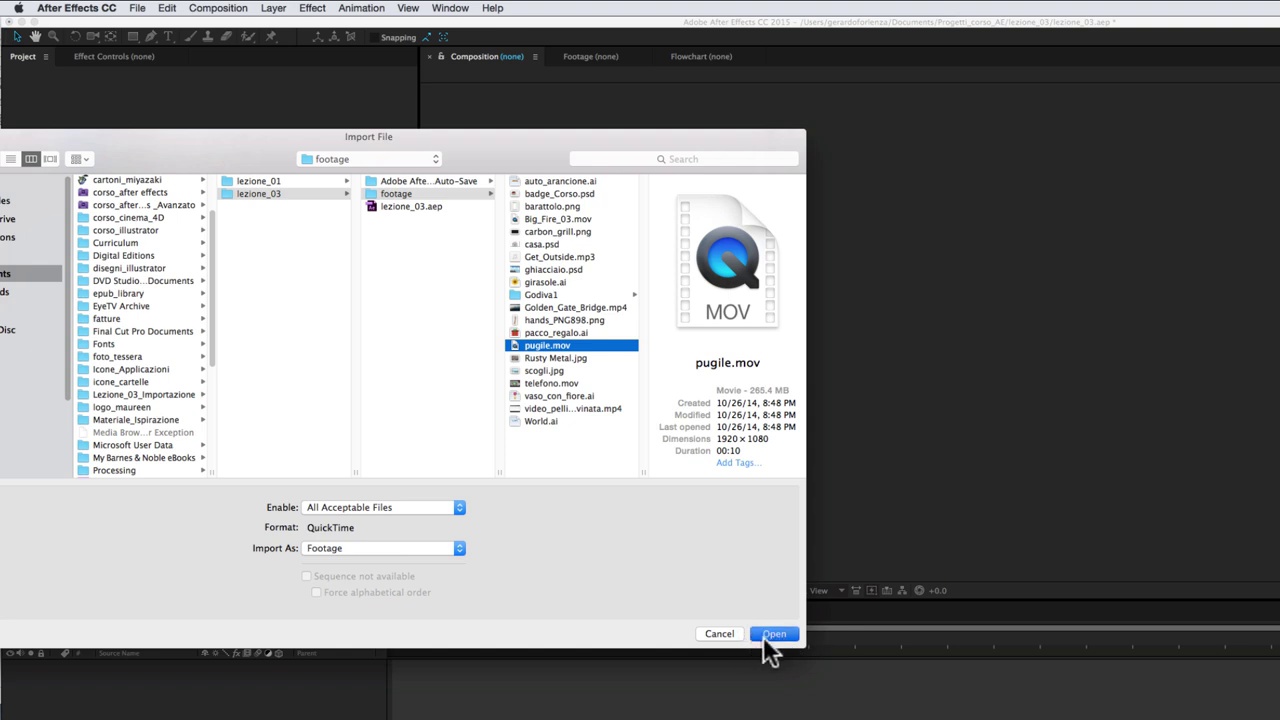
{"action": "left_click", "coordinate": [765, 634]}
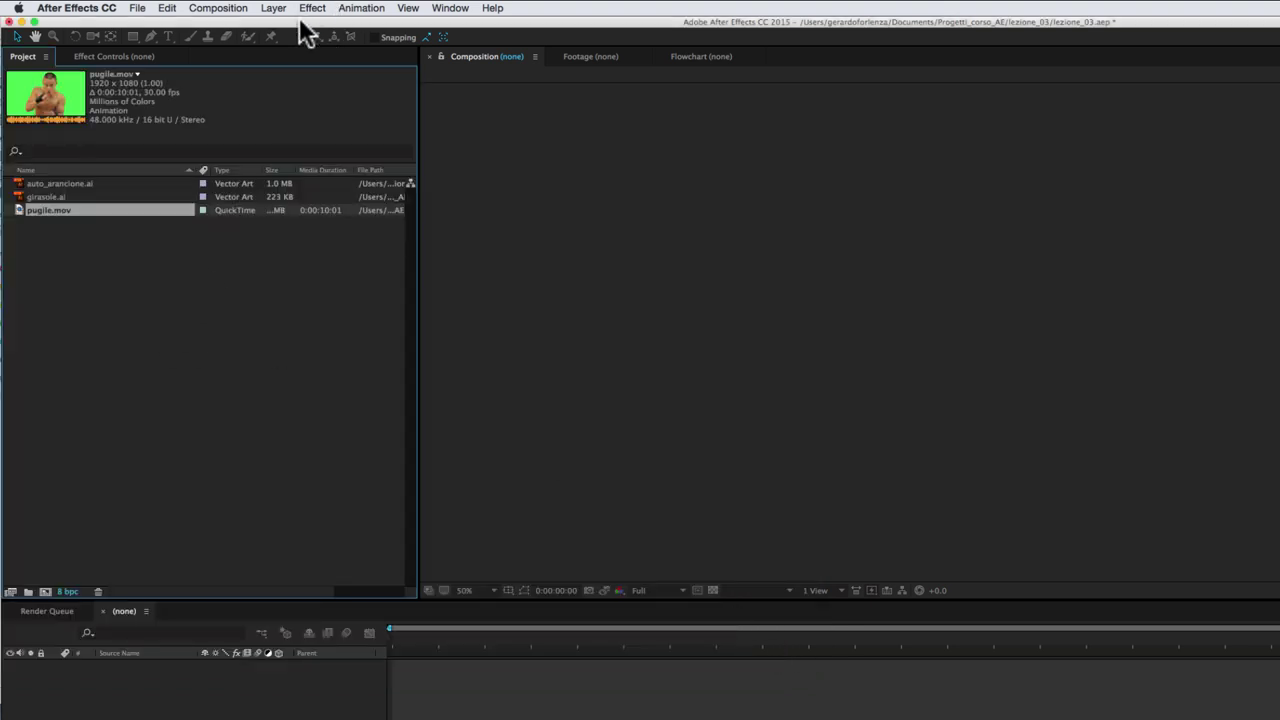
{"action": "left_click_drag", "start_coordinate": [297, 25], "coordinate": [1012, 20]}
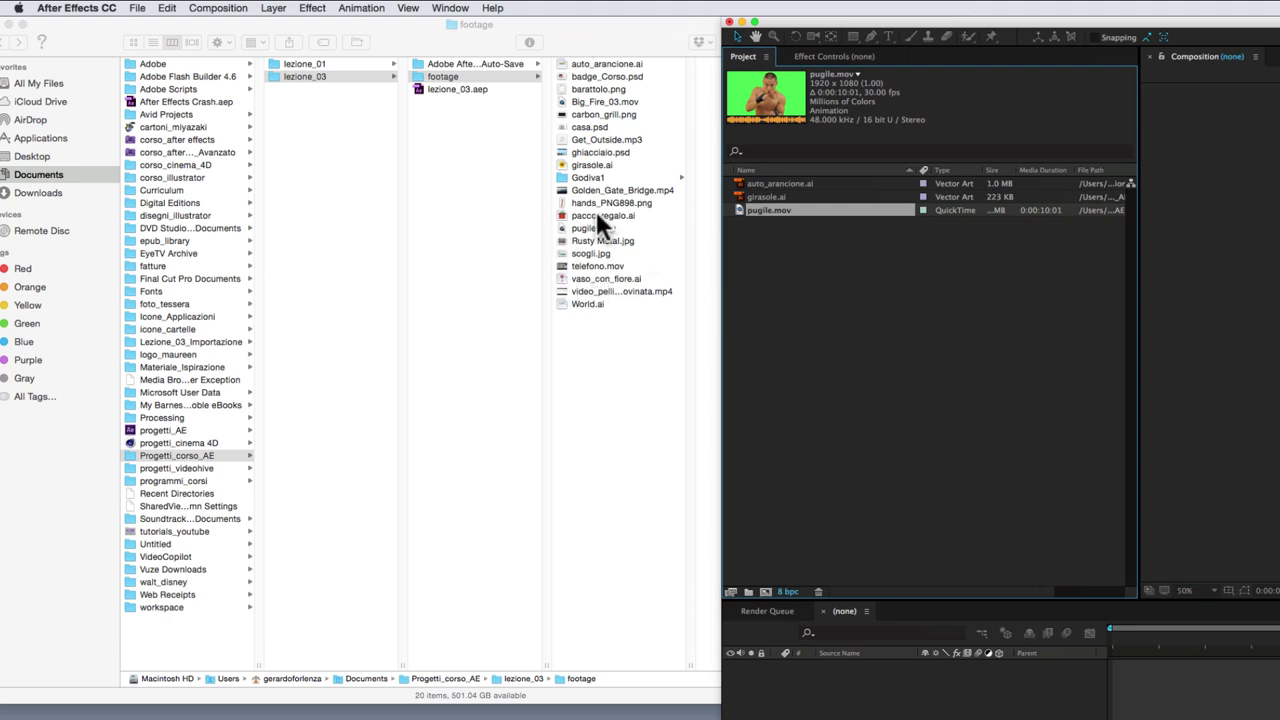
Drag carbon_grill.png from Finder into the Project panel and restore the After Effects window
{"action": "mouse_move", "coordinate": [560, 113]}
{"action": "left_mouse_down"}
{"action": "mouse_move", "coordinate": [735, 365]}
{"action": "mouse_move", "coordinate": [730, 352]}
{"action": "left_mouse_up"}
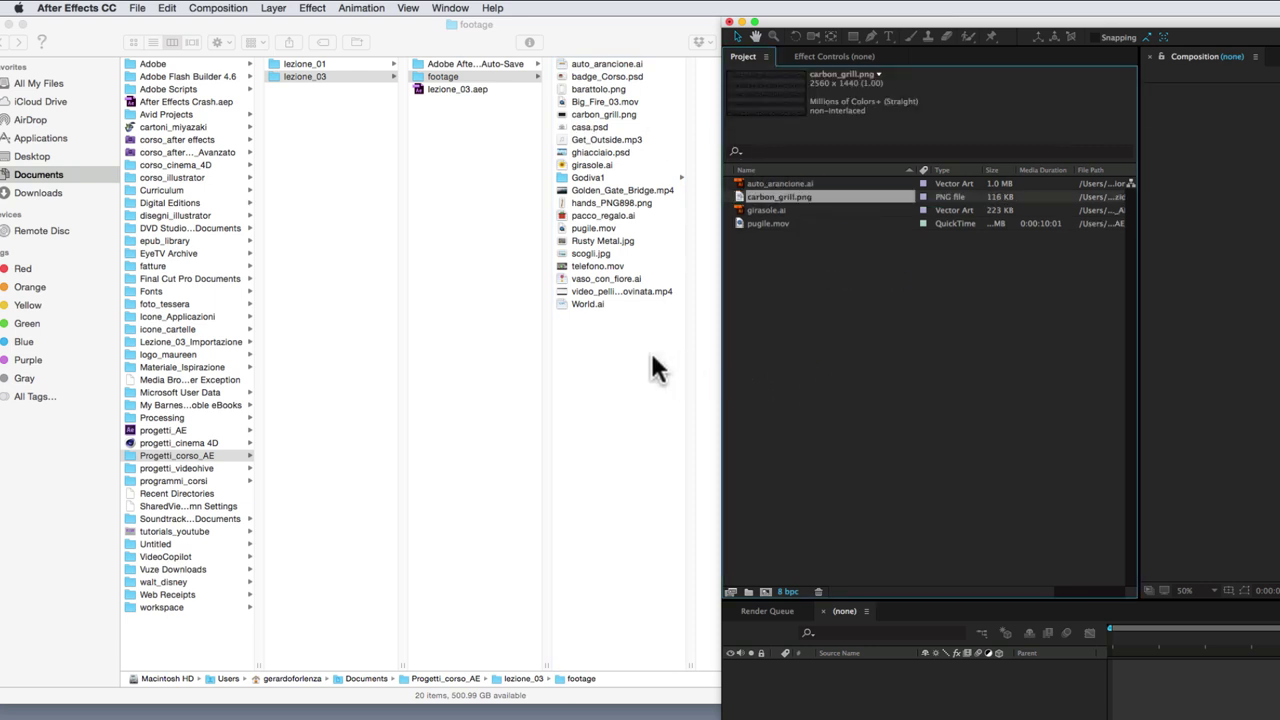
{"action": "left_click_drag", "start_coordinate": [1034, 22], "coordinate": [388, 5]}
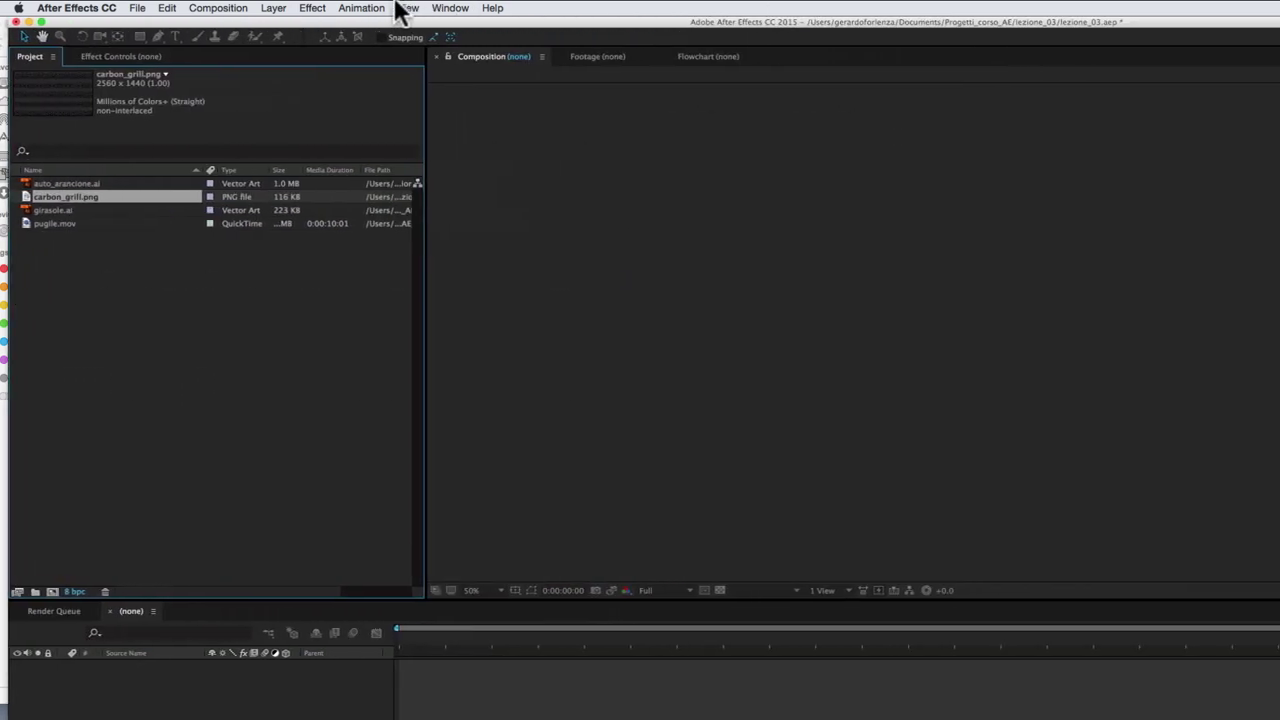
Check the imported items' details, then open girasole.ai in the Footage viewer
{"action": "left_click", "coordinate": [43, 183]}
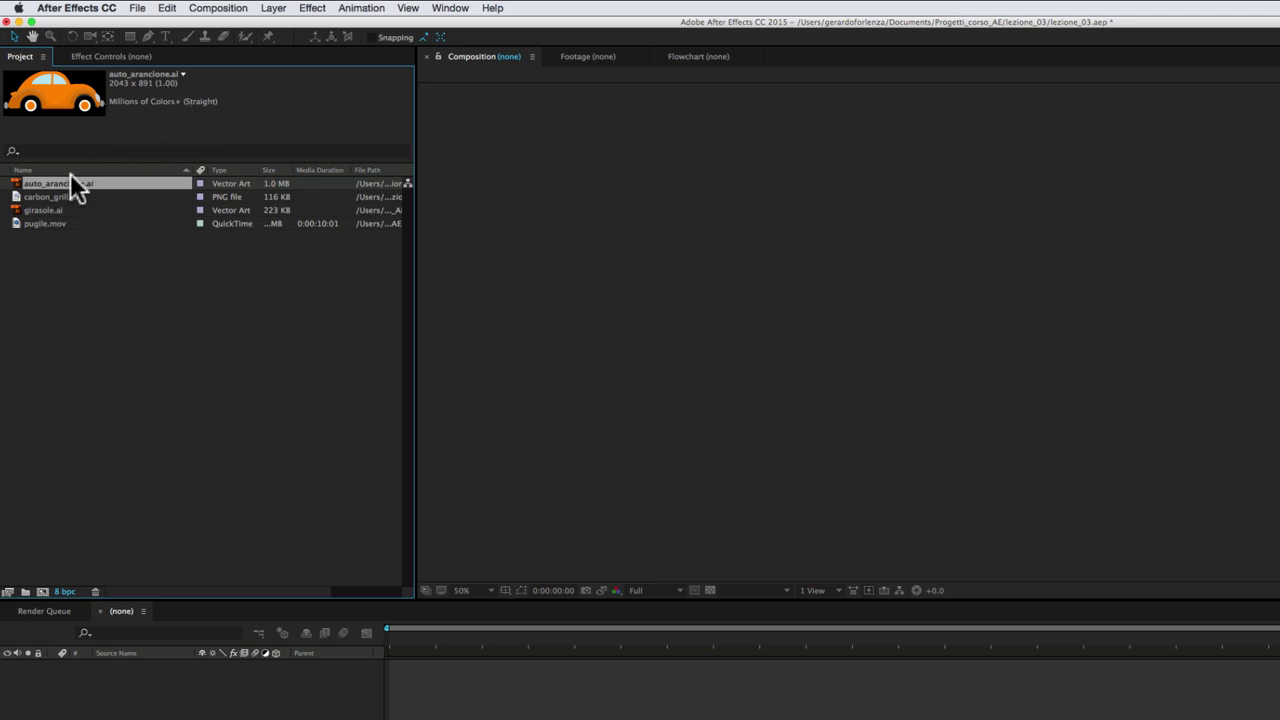
{"action": "left_click", "coordinate": [45, 223]}
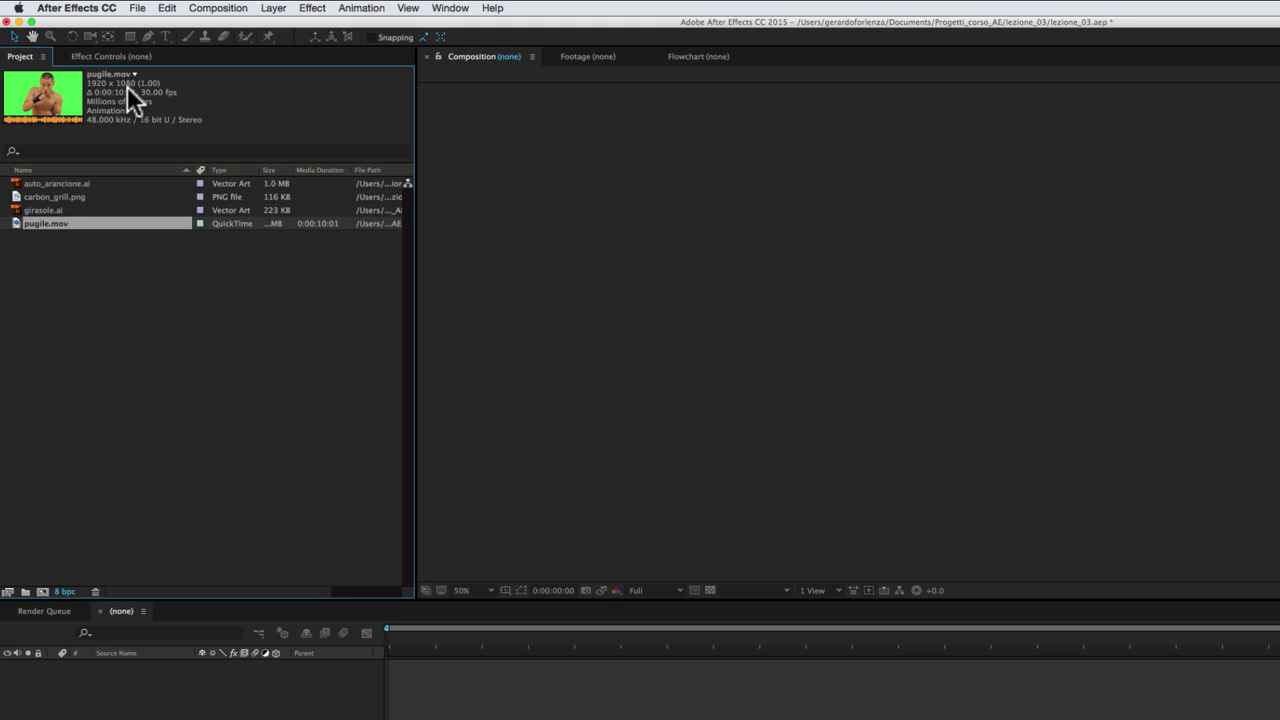
{"action": "left_click", "coordinate": [56, 210]}
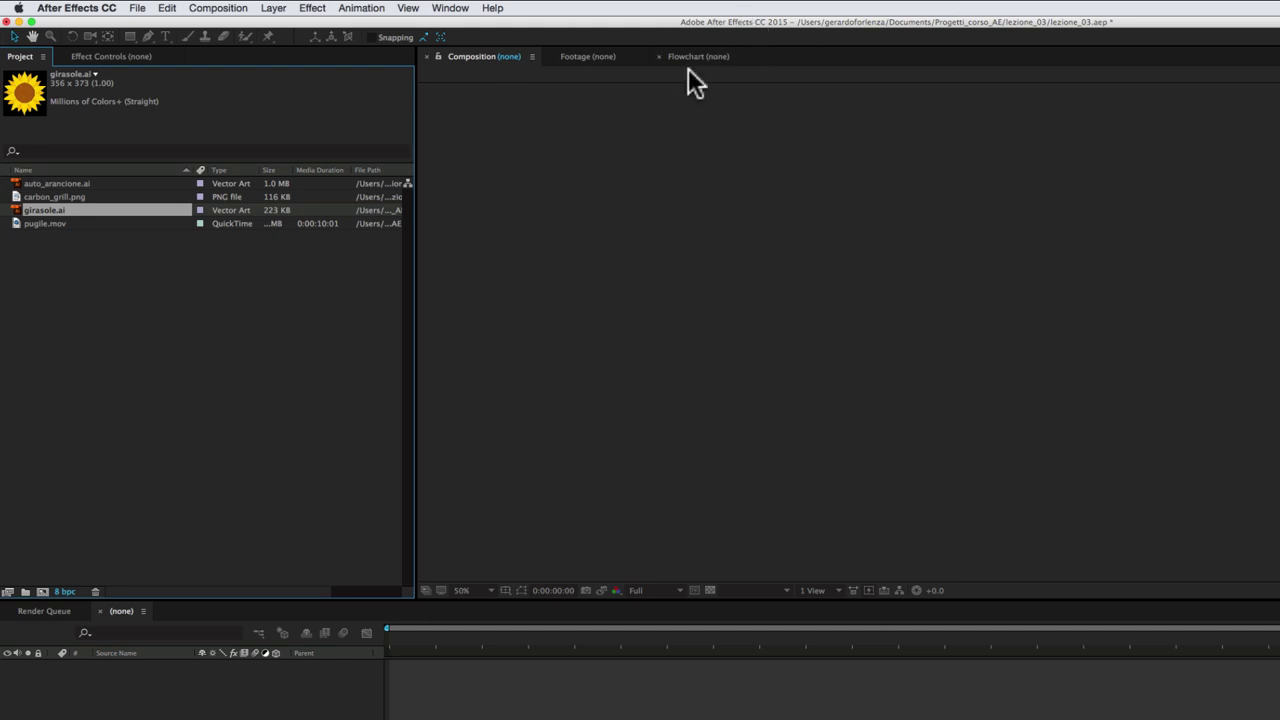
{"action": "double_click", "coordinate": [18, 214]}
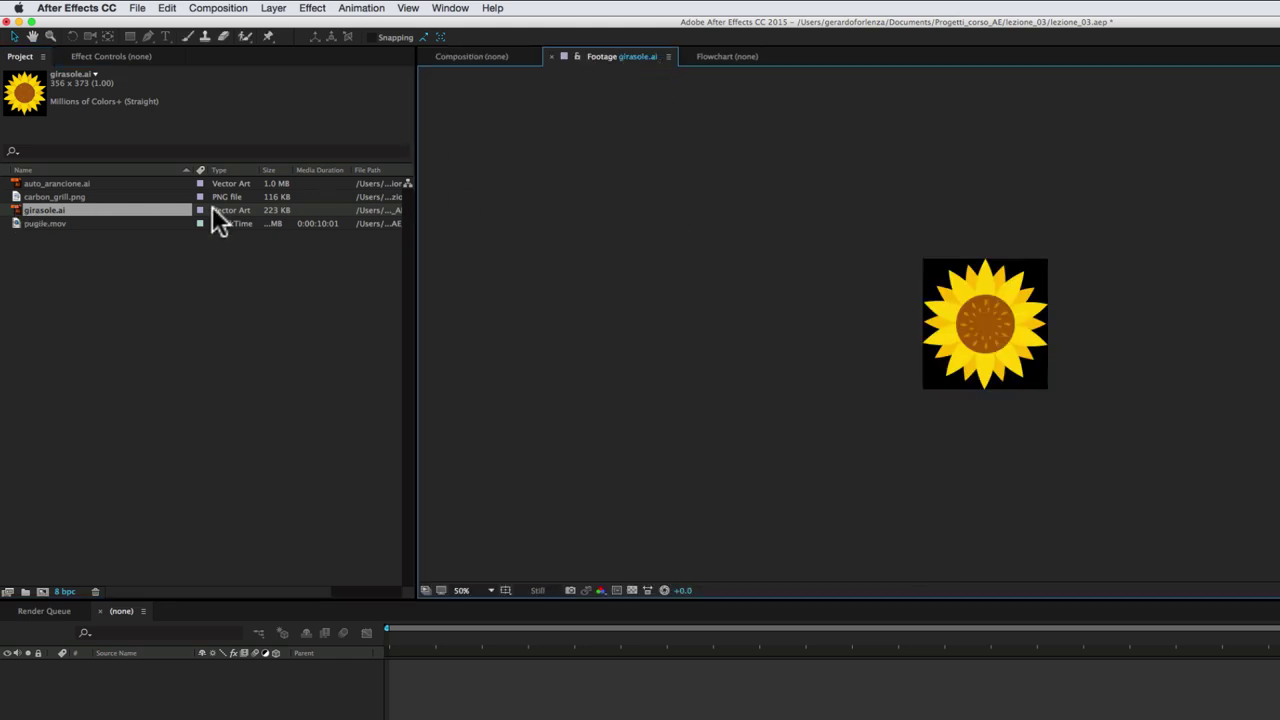
Narrow After Effects to expose the full footage folder listing in Finder beside the project
{"action": "left_click_drag", "start_coordinate": [488, 21], "coordinate": [855, 21]}
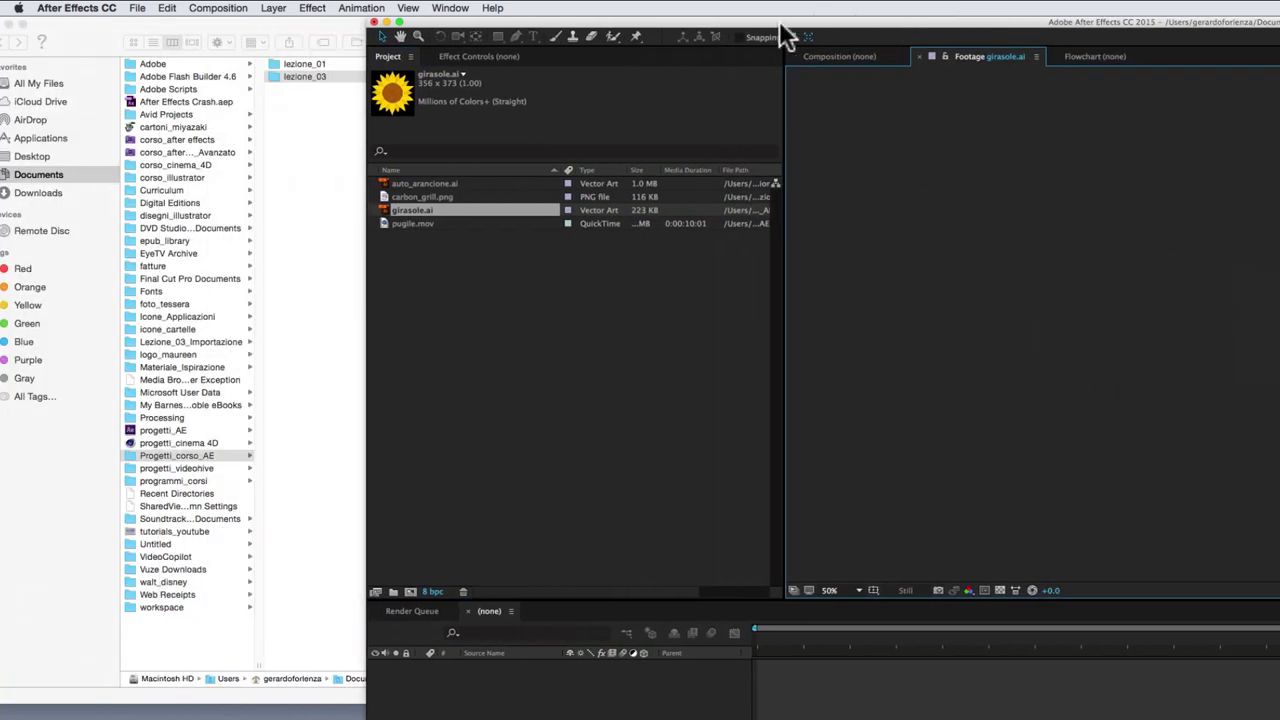
{"action": "left_click_drag", "start_coordinate": [775, 27], "coordinate": [1022, 27]}
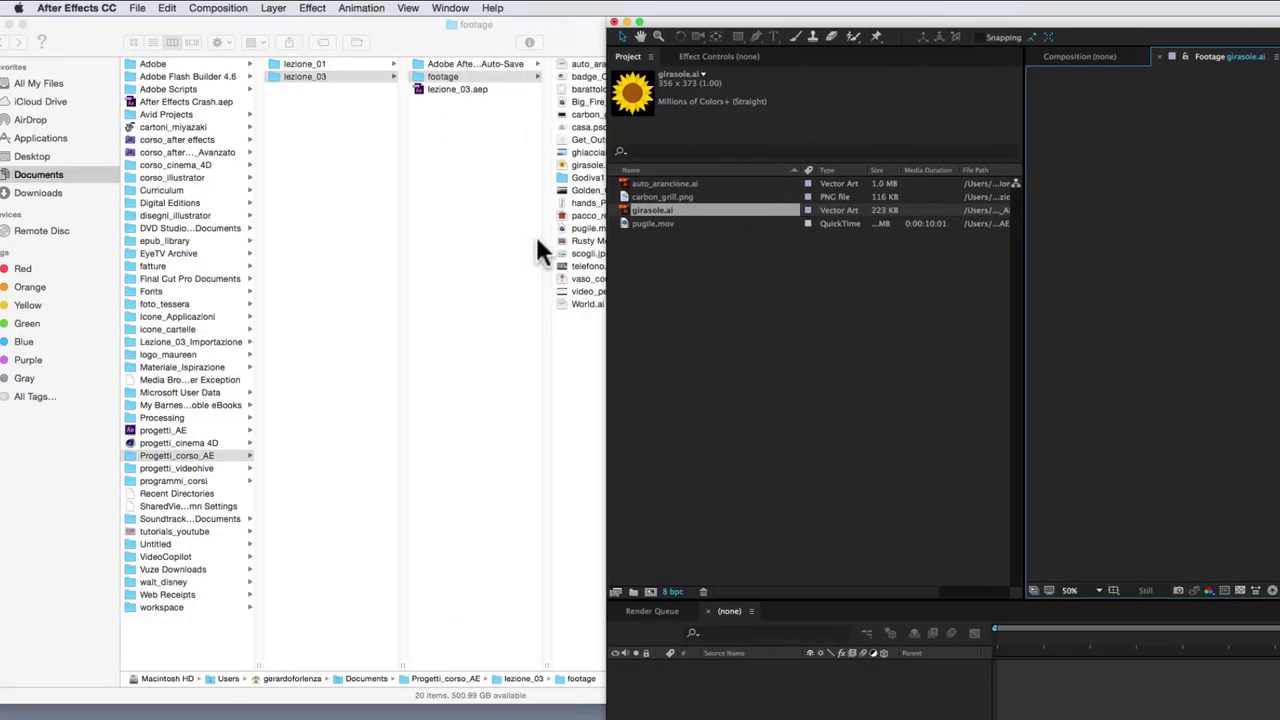
{"action": "mouse_move", "coordinate": [727, 20]}
{"action": "left_mouse_down"}
{"action": "mouse_move", "coordinate": [861, 18]}
{"action": "mouse_move", "coordinate": [811, 18]}
{"action": "left_mouse_up"}
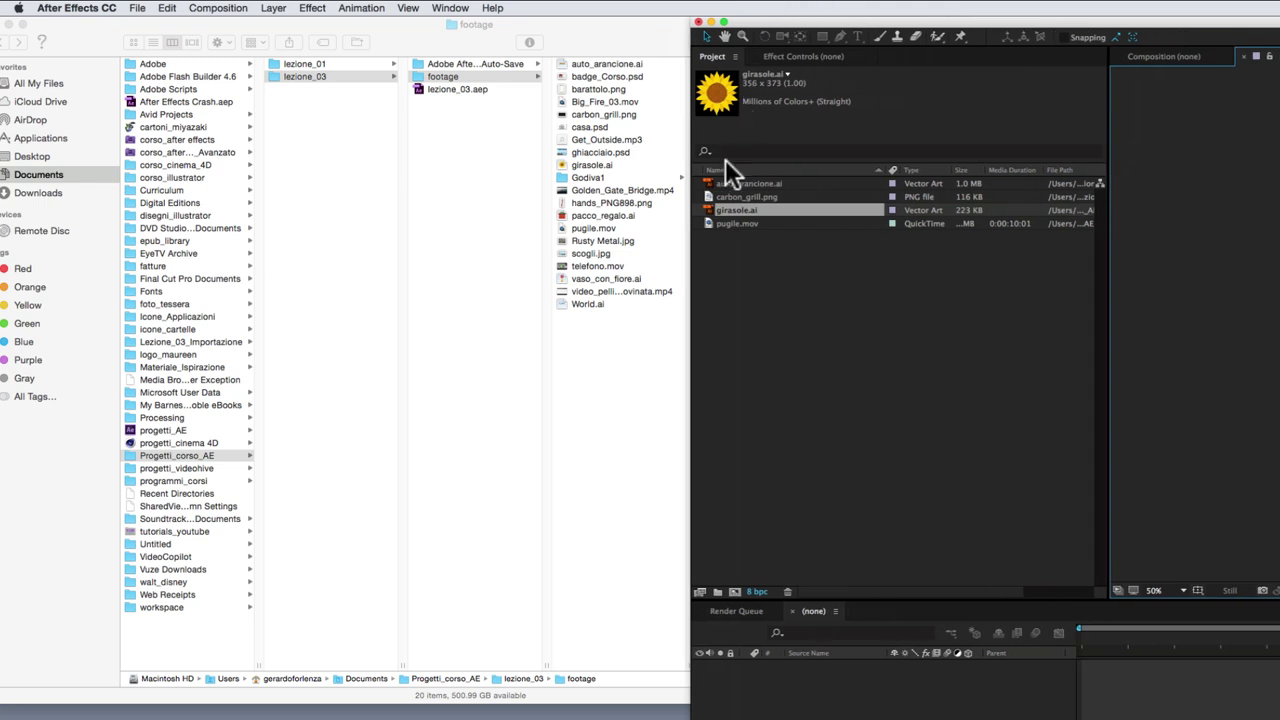
{"action": "left_click", "coordinate": [720, 223]}
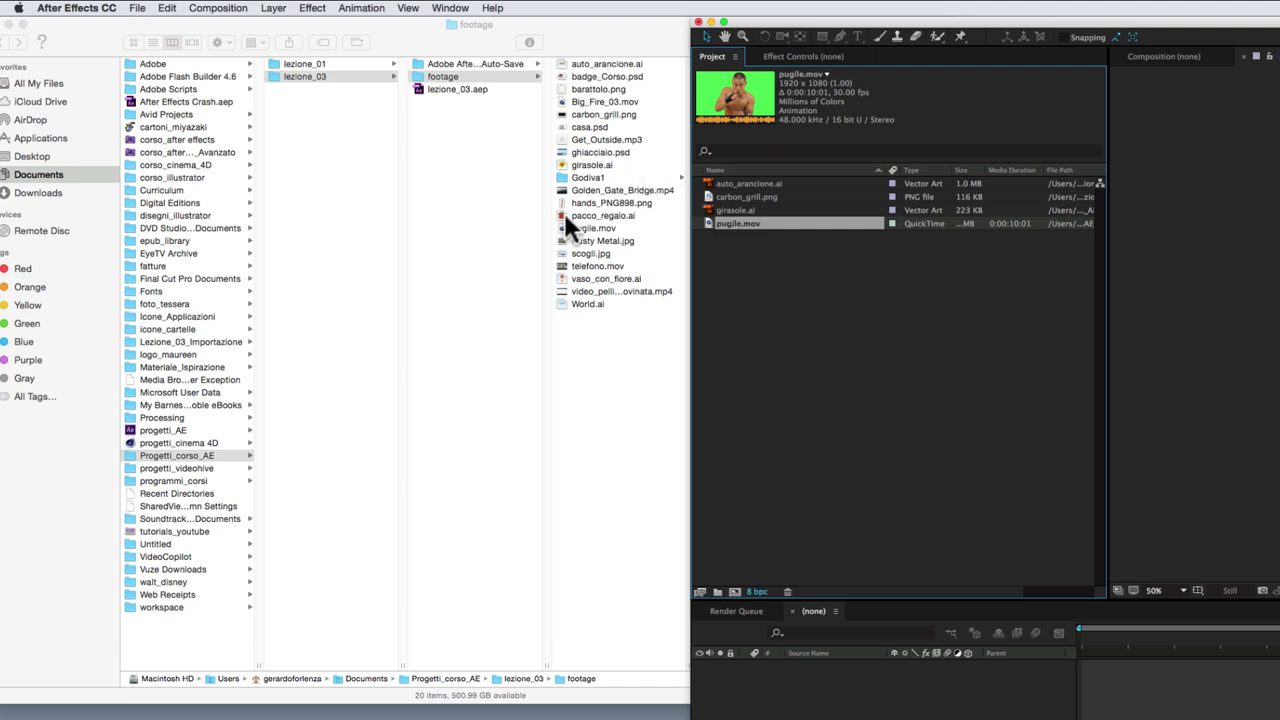
{"action": "left_click_drag", "start_coordinate": [564, 213], "coordinate": [754, 215]}
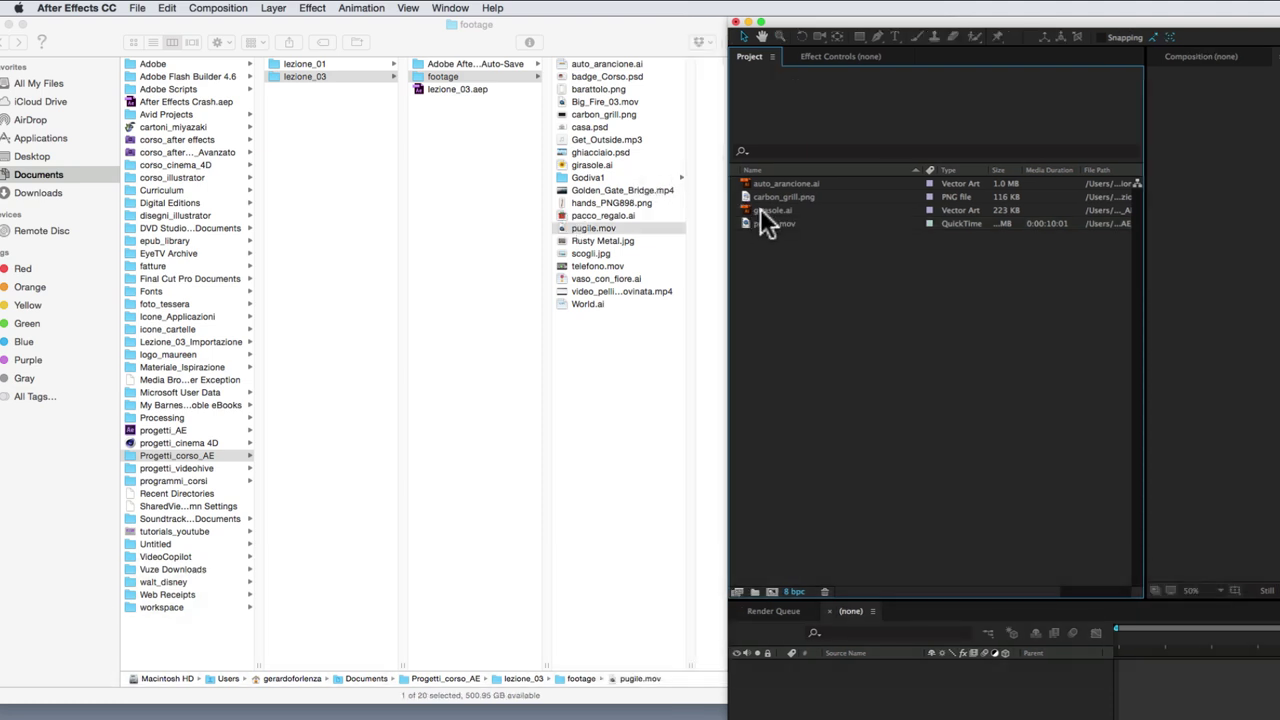
{"action": "left_click", "coordinate": [758, 210]}
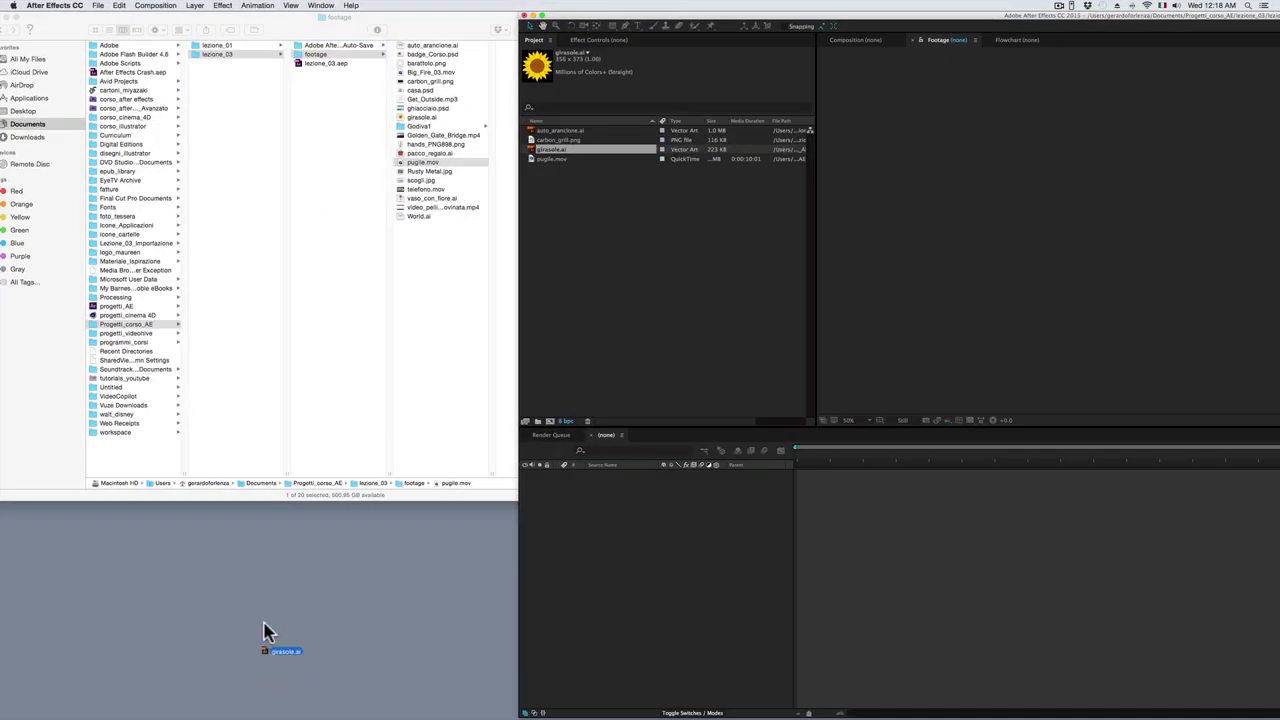
Move girasole.ai from the footage folder onto the desktop and select it in the Project panel
{"action": "left_click_drag", "start_coordinate": [563, 166], "coordinate": [262, 612]}
{"action": "left_click", "coordinate": [575, 304]}
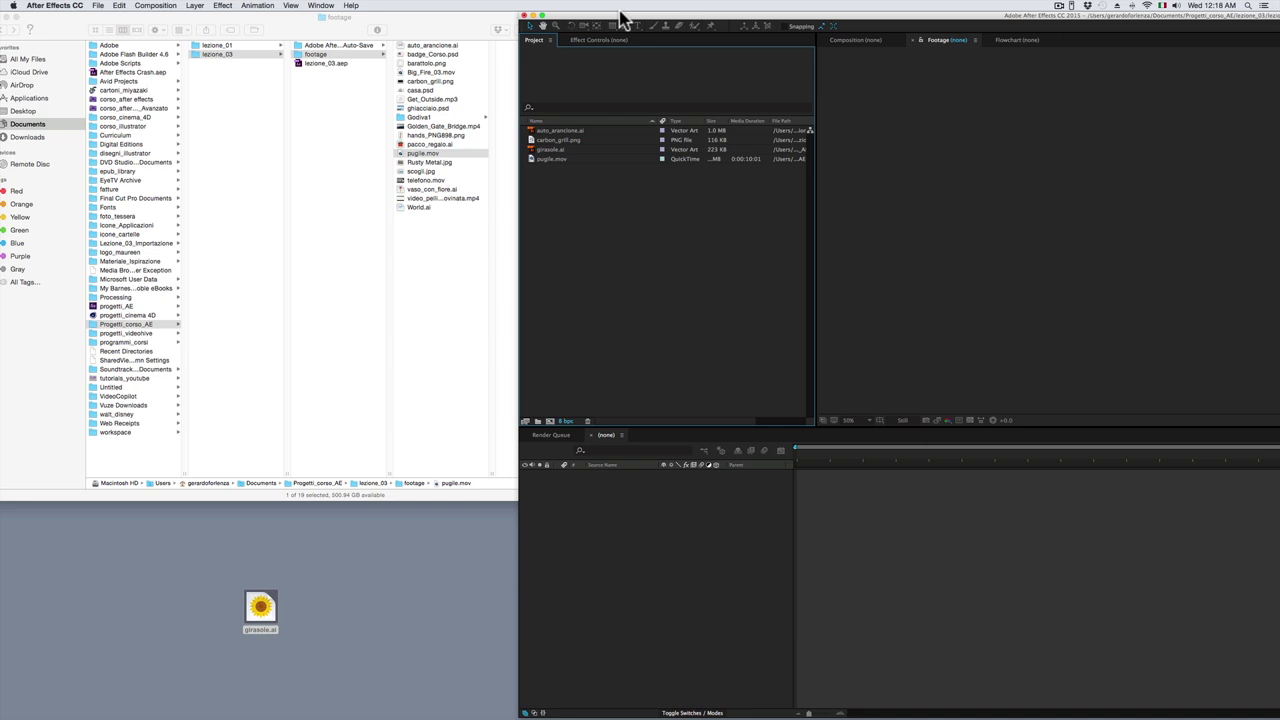
{"action": "left_click_drag", "start_coordinate": [621, 15], "coordinate": [567, 18]}
{"action": "left_click", "coordinate": [501, 150]}
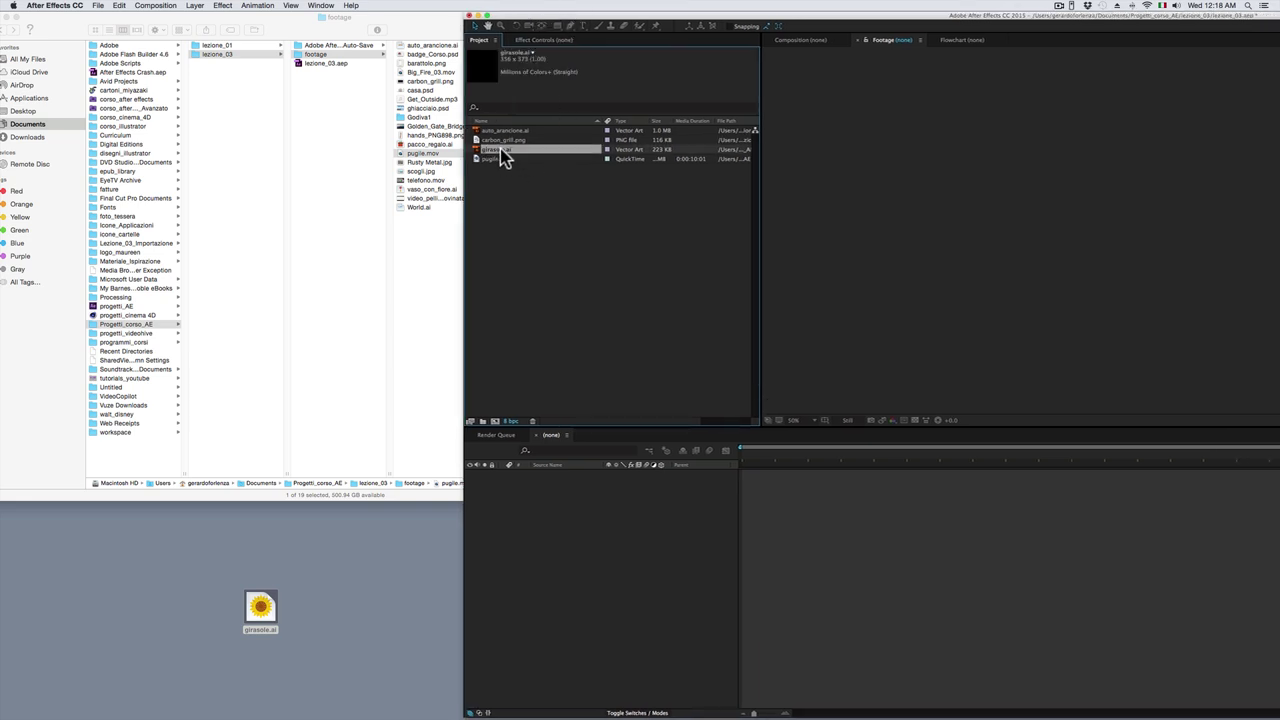
{"action": "left_click_drag", "start_coordinate": [624, 18], "coordinate": [530, 8]}
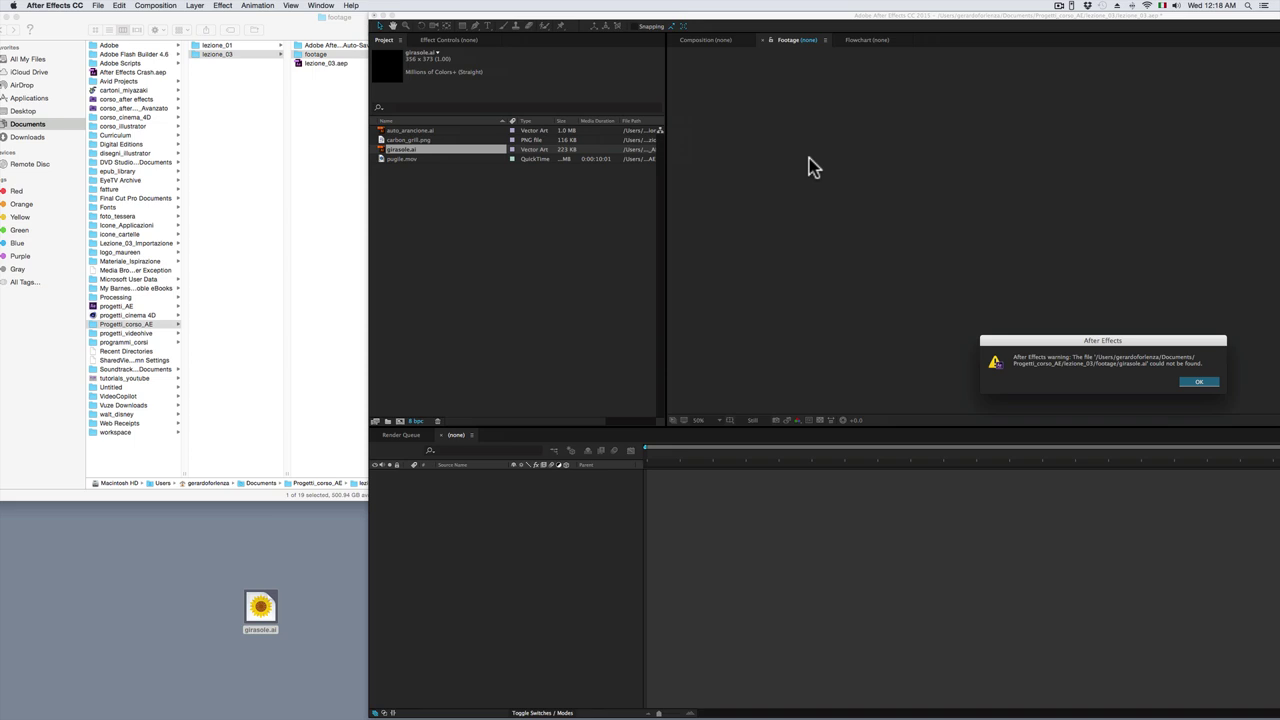
{"action": "left_click_drag", "start_coordinate": [1050, 348], "coordinate": [823, 324]}
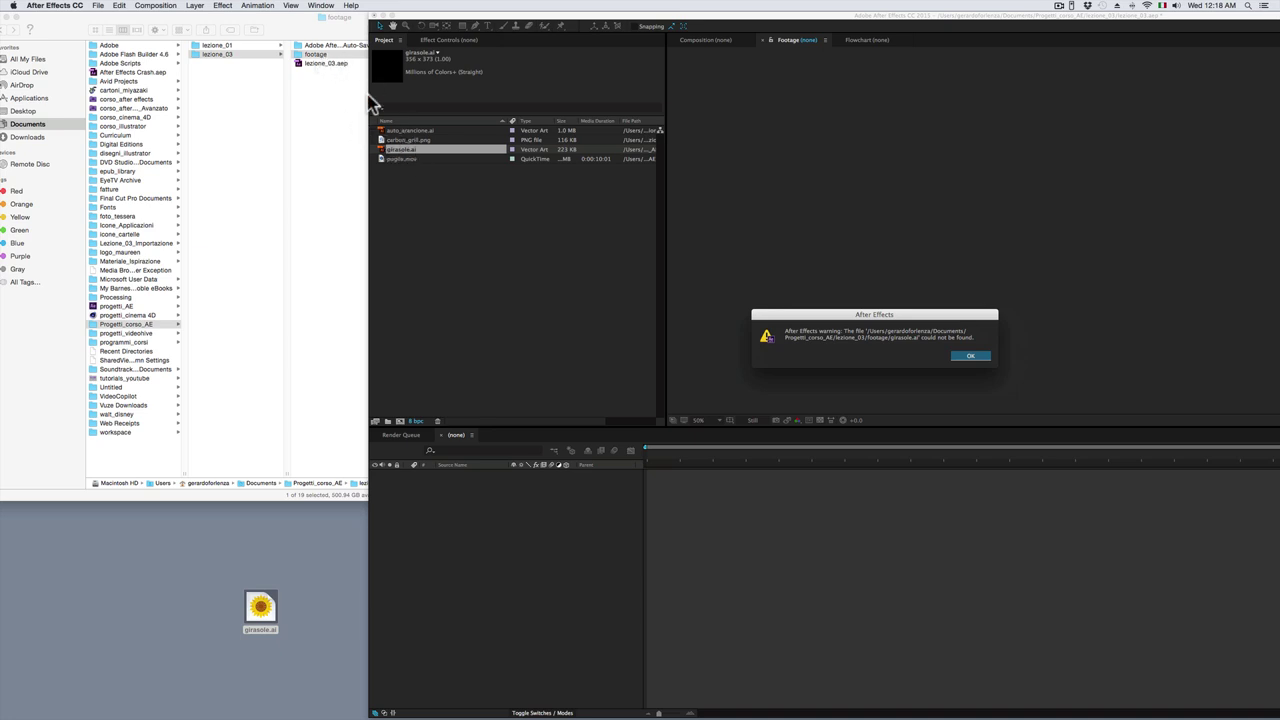
Dismiss the file-not-found warnings and check girasole.ai's missing-footage placeholder
{"action": "left_click", "coordinate": [969, 356]}
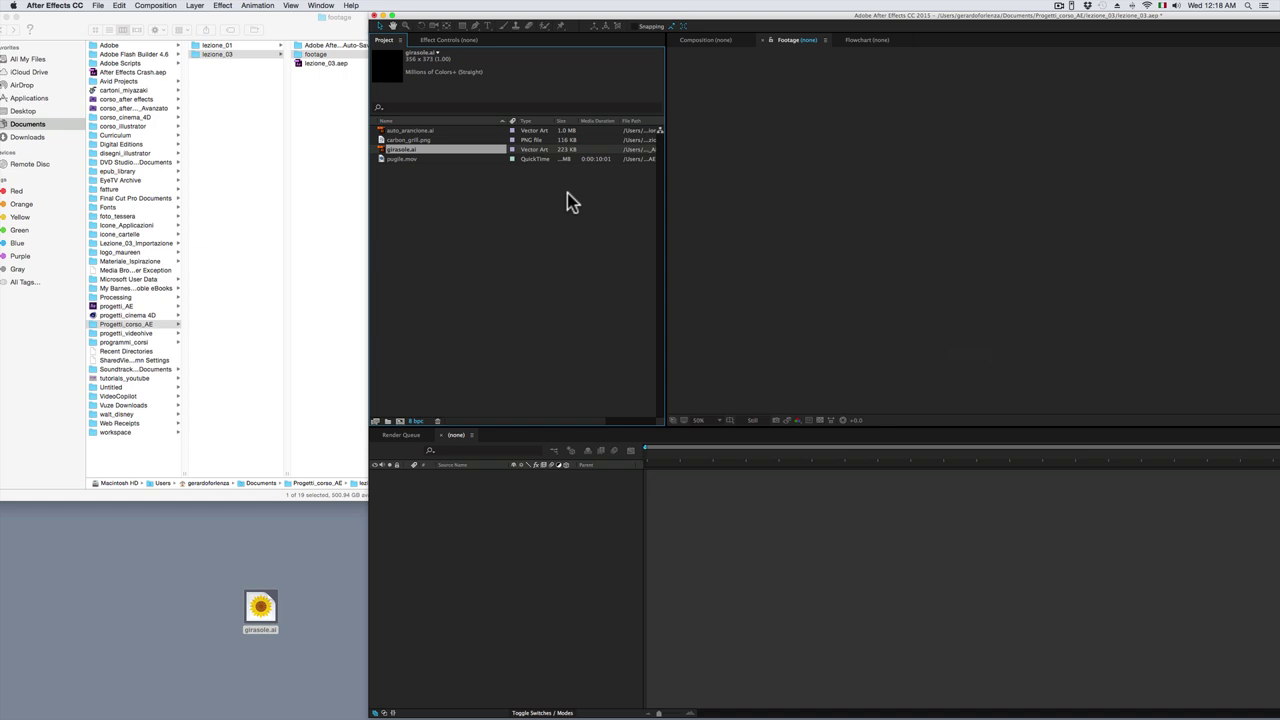
{"action": "left_click", "coordinate": [386, 158]}
{"action": "left_click", "coordinate": [381, 150]}
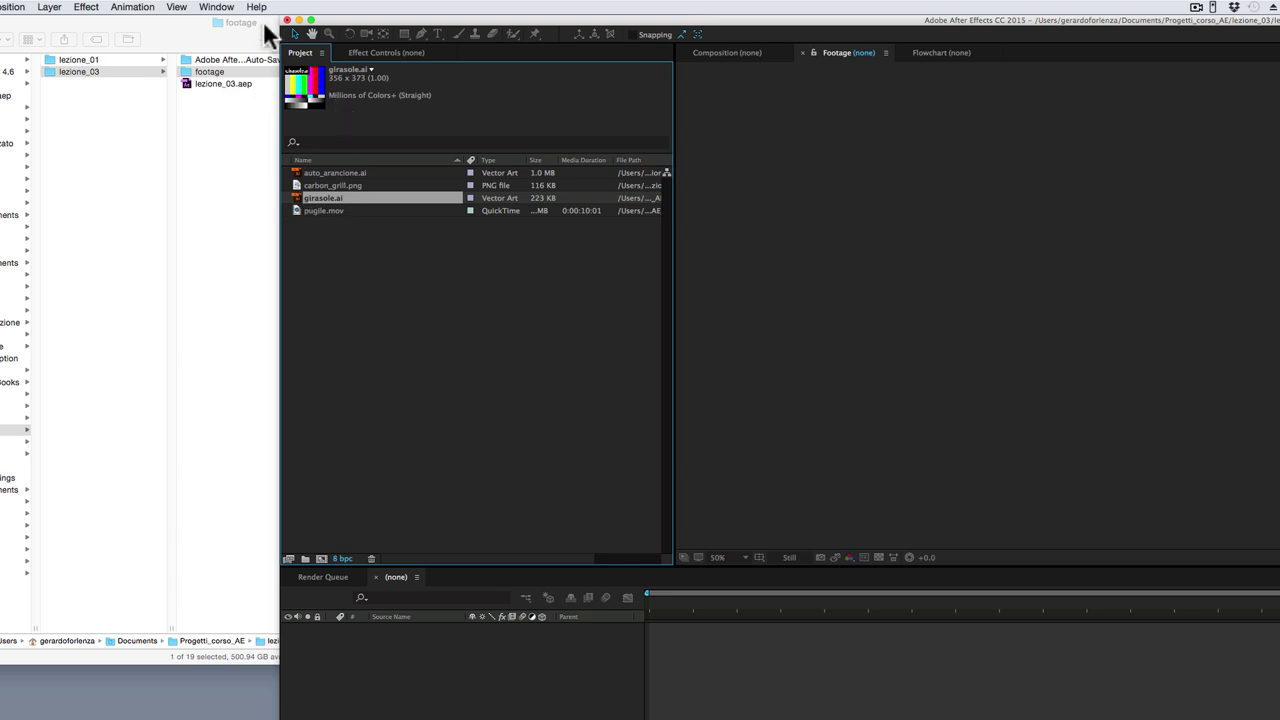
{"action": "left_click_drag", "start_coordinate": [350, 22], "coordinate": [653, 25]}
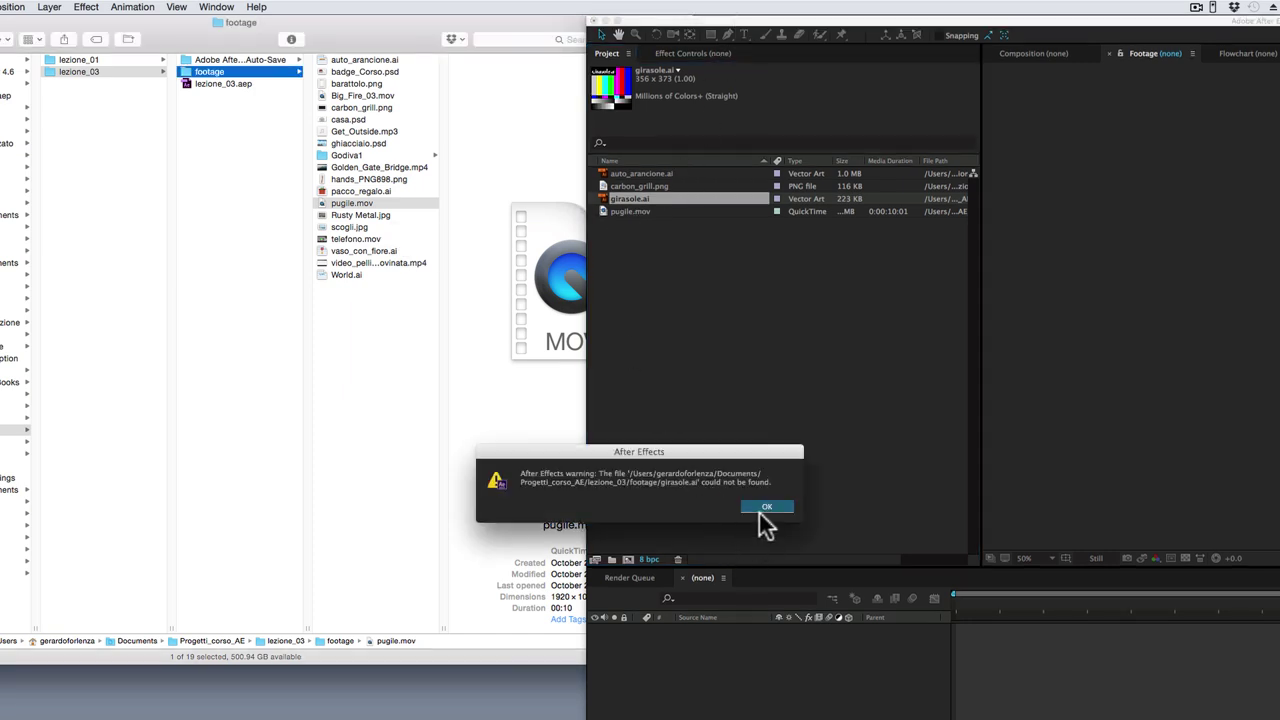
{"action": "left_click", "coordinate": [766, 507]}
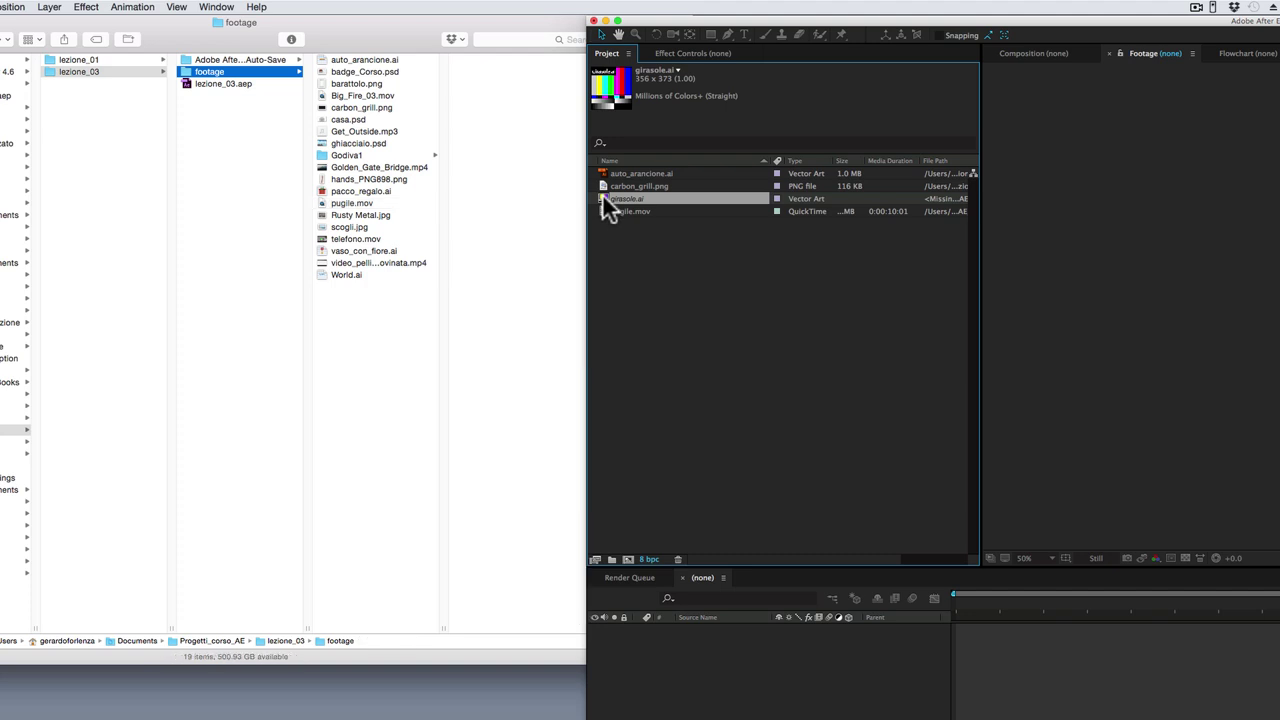
Relink girasole.ai via Replace Footage > File, choosing the copy on the Desktop
{"action": "right_click", "coordinate": [602, 193]}
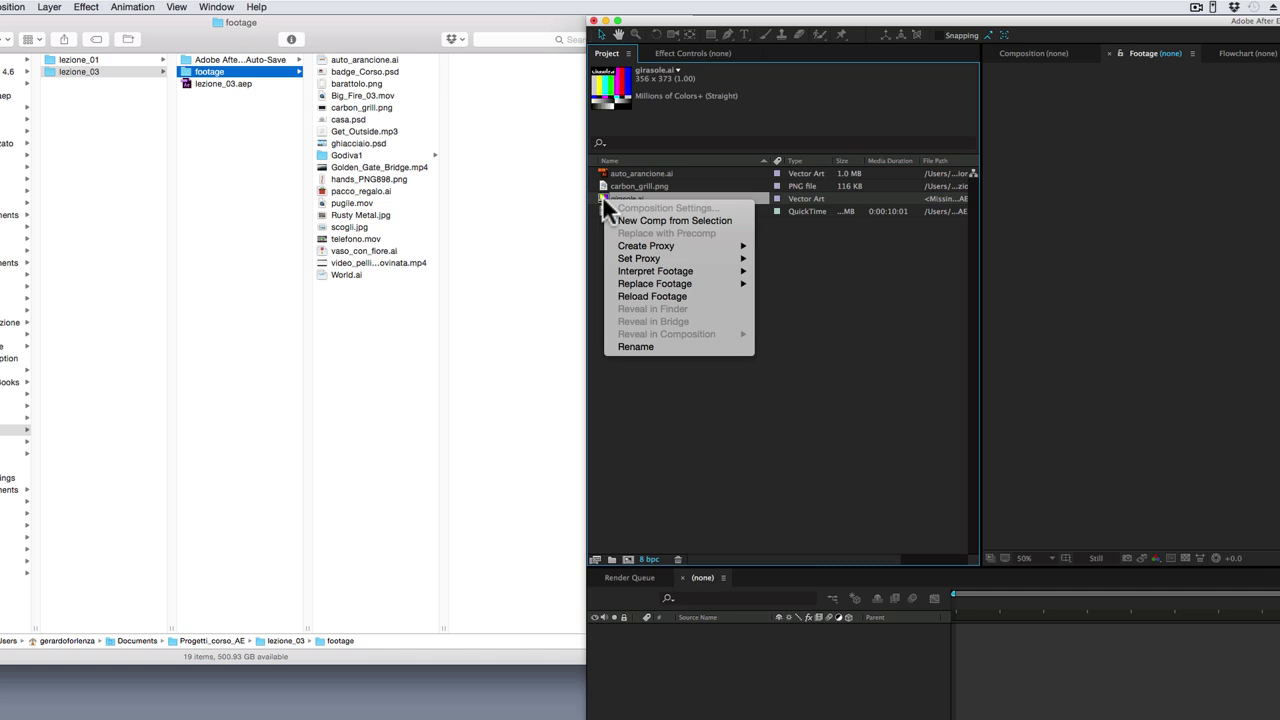
{"action": "mouse_move", "coordinate": [640, 282]}
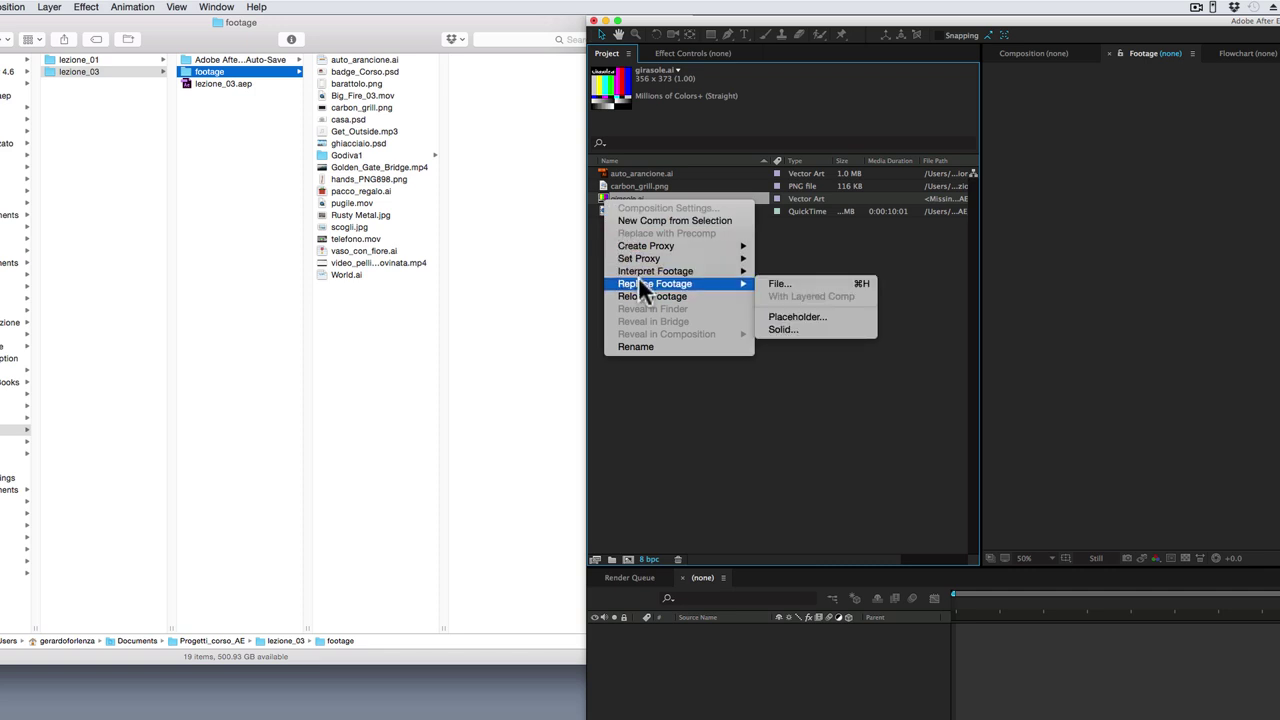
{"action": "left_click", "coordinate": [801, 283]}
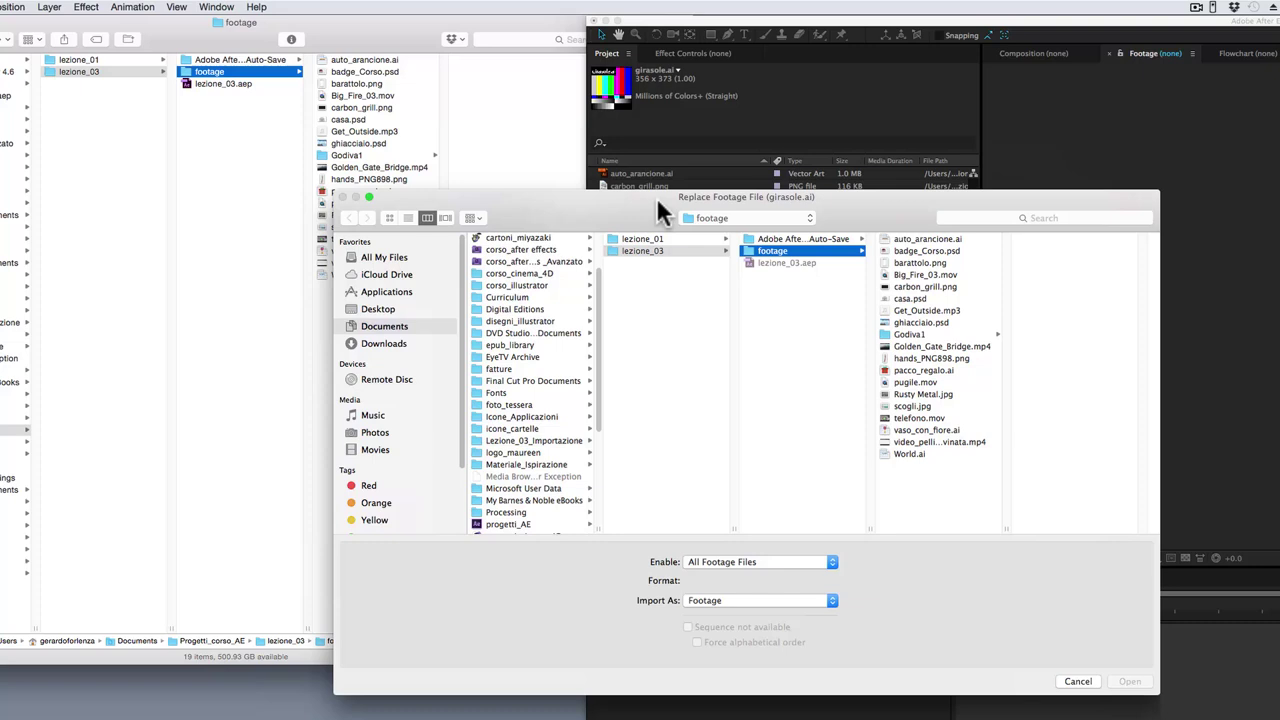
{"action": "left_click_drag", "start_coordinate": [656, 197], "coordinate": [578, 176]}
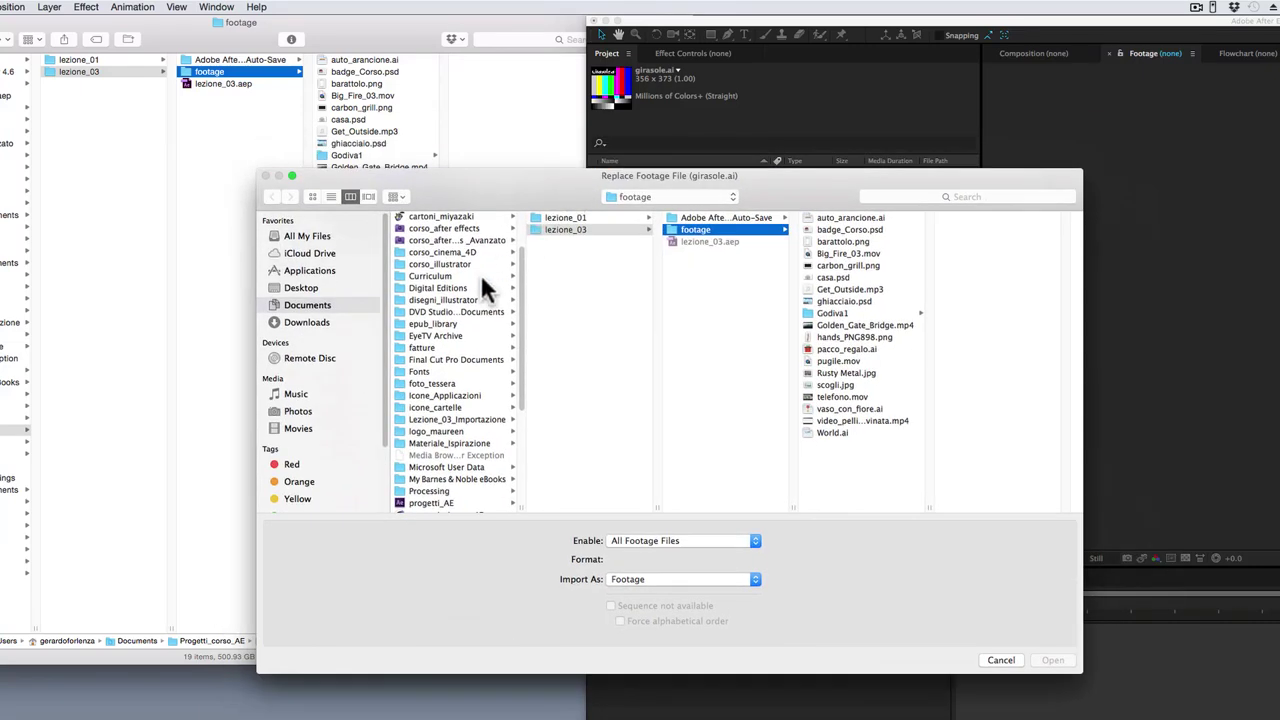
{"action": "left_click", "coordinate": [305, 287]}
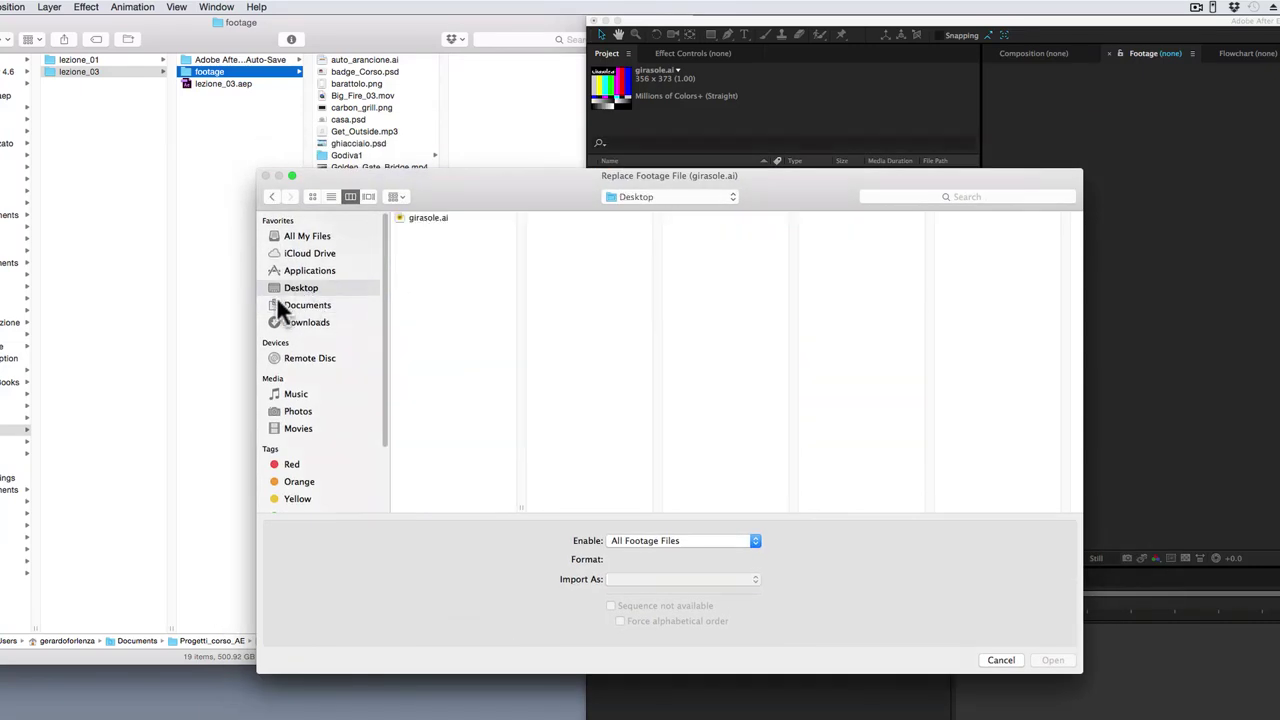
{"action": "left_click", "coordinate": [413, 219]}
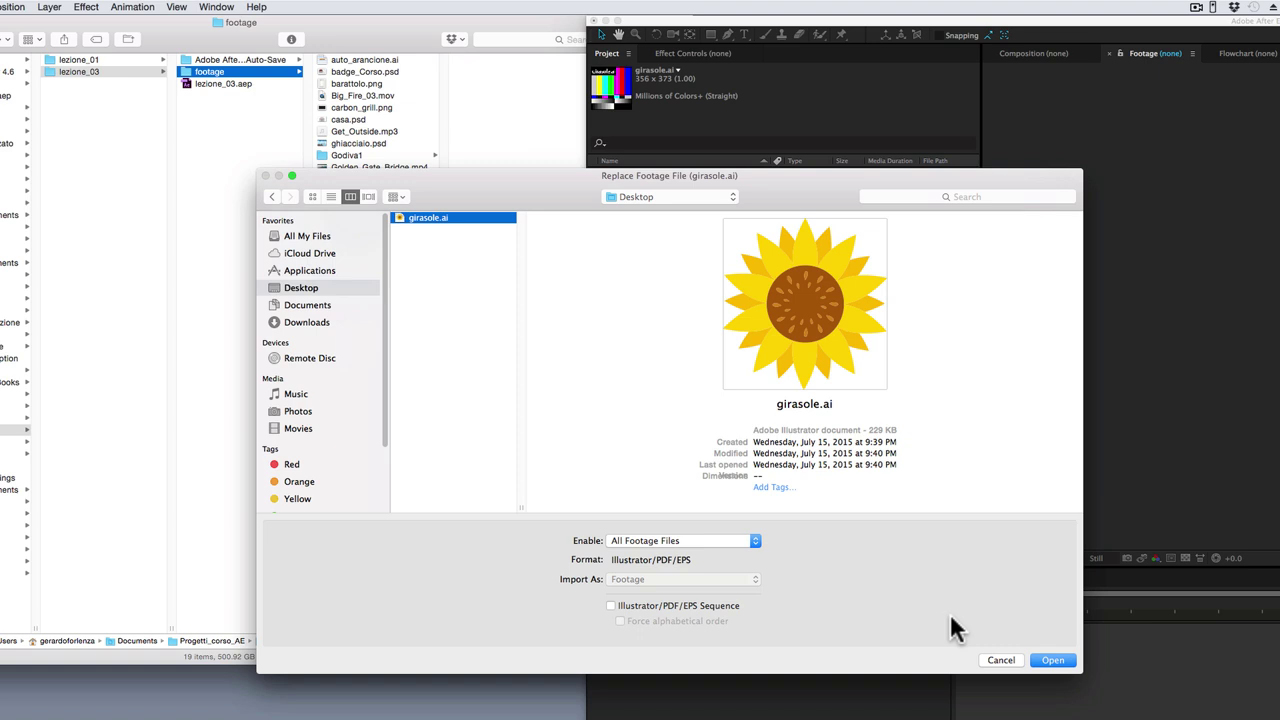
{"action": "left_click", "coordinate": [1053, 662]}
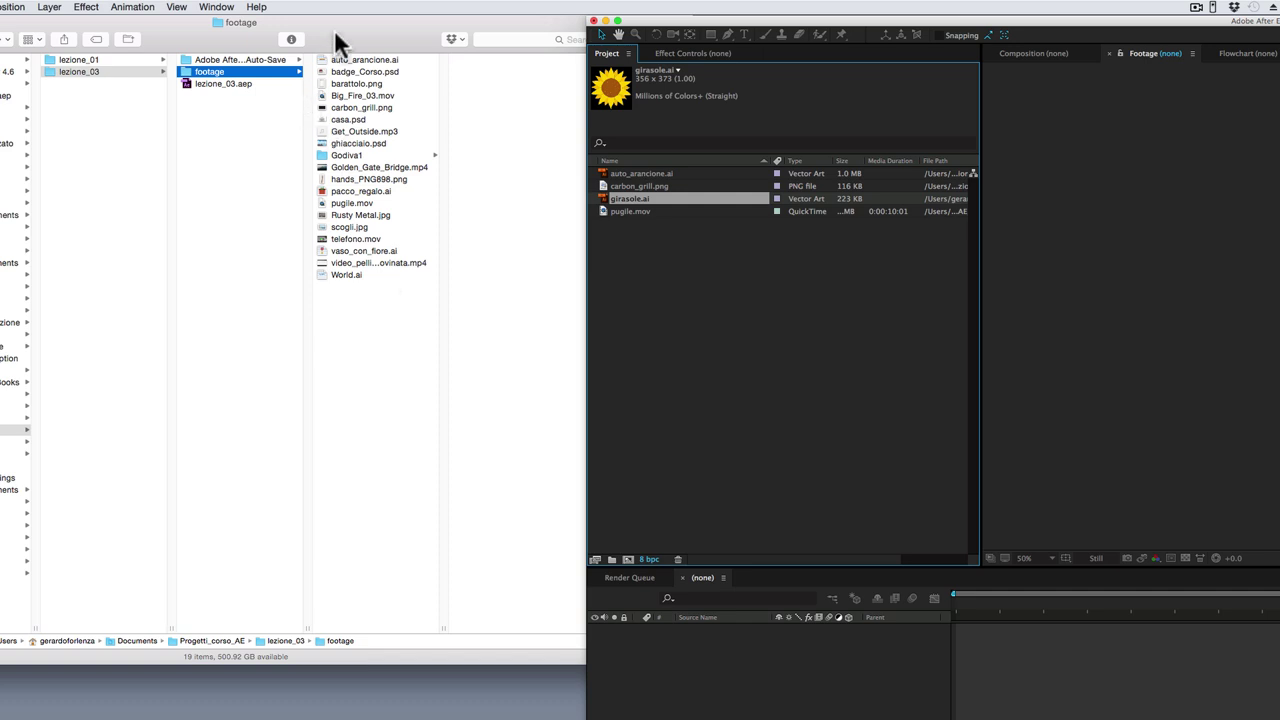
In Finder, browse lezione_03, preview lezione_03.aep and list the footage folder's files
{"action": "left_click_drag", "start_coordinate": [334, 29], "coordinate": [381, 88]}
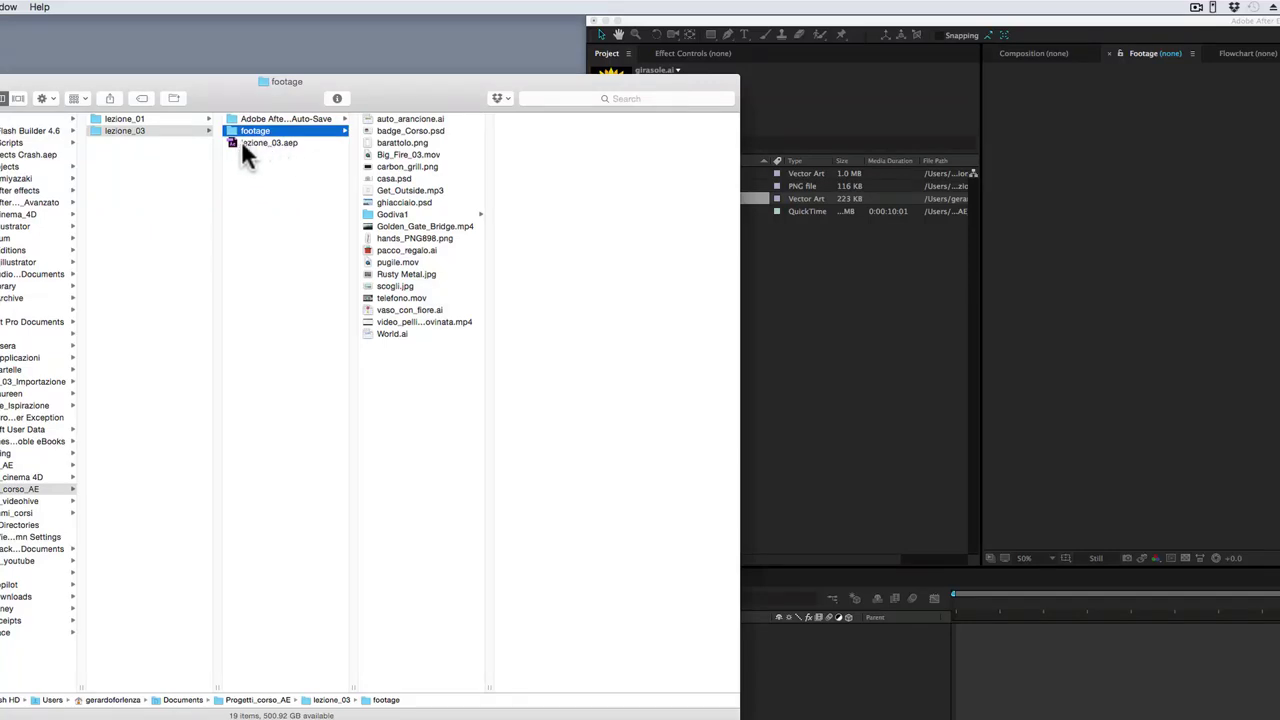
{"action": "left_click", "coordinate": [258, 143]}
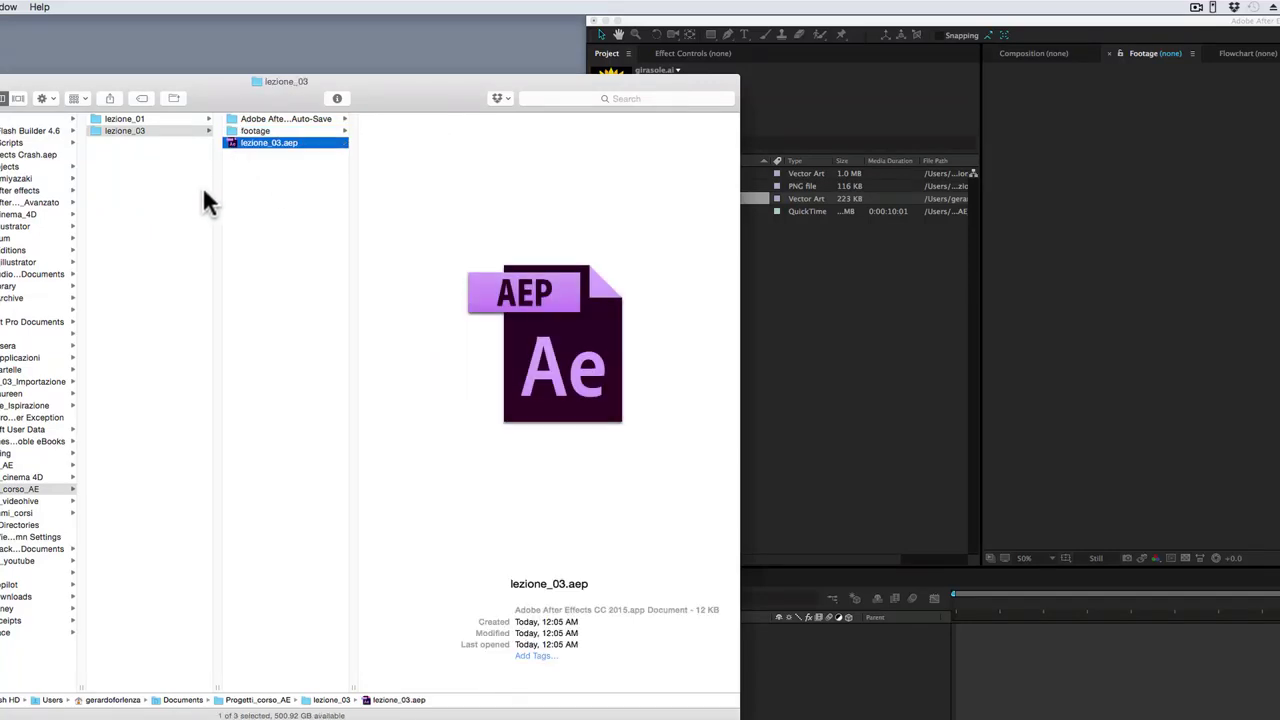
{"action": "left_click", "coordinate": [129, 130]}
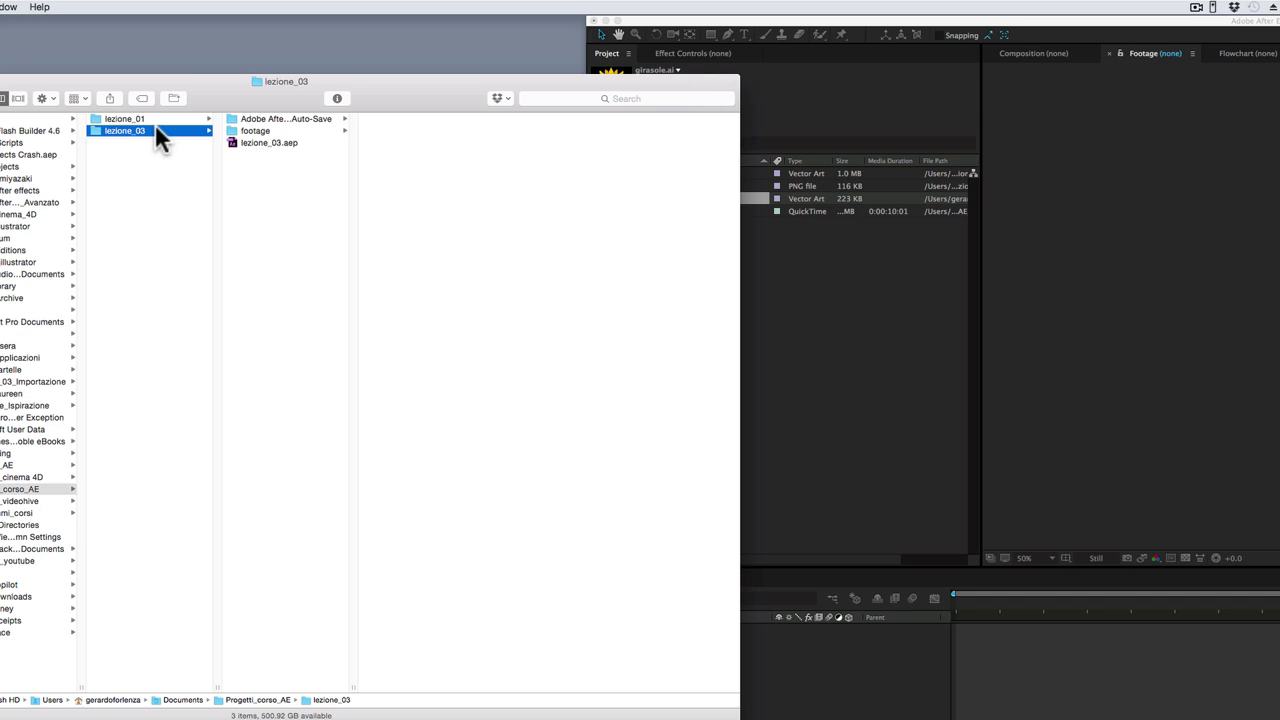
{"action": "left_click", "coordinate": [264, 142]}
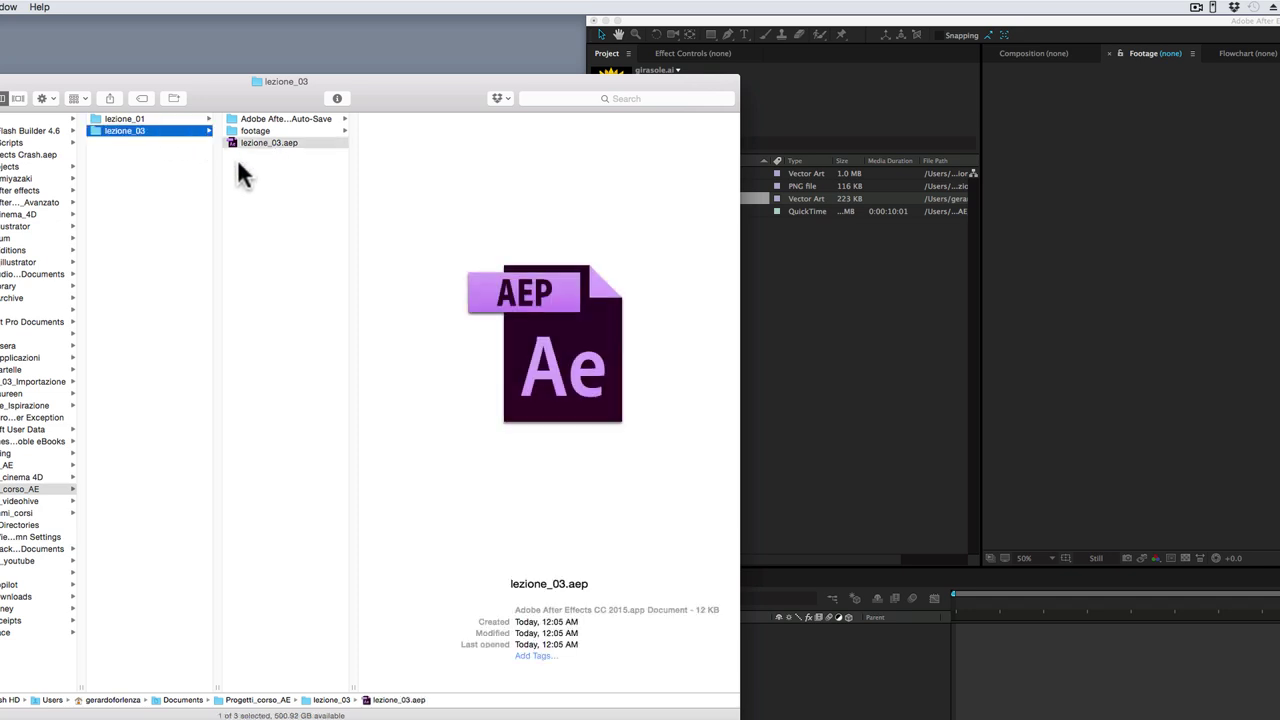
{"action": "left_click", "coordinate": [250, 131]}
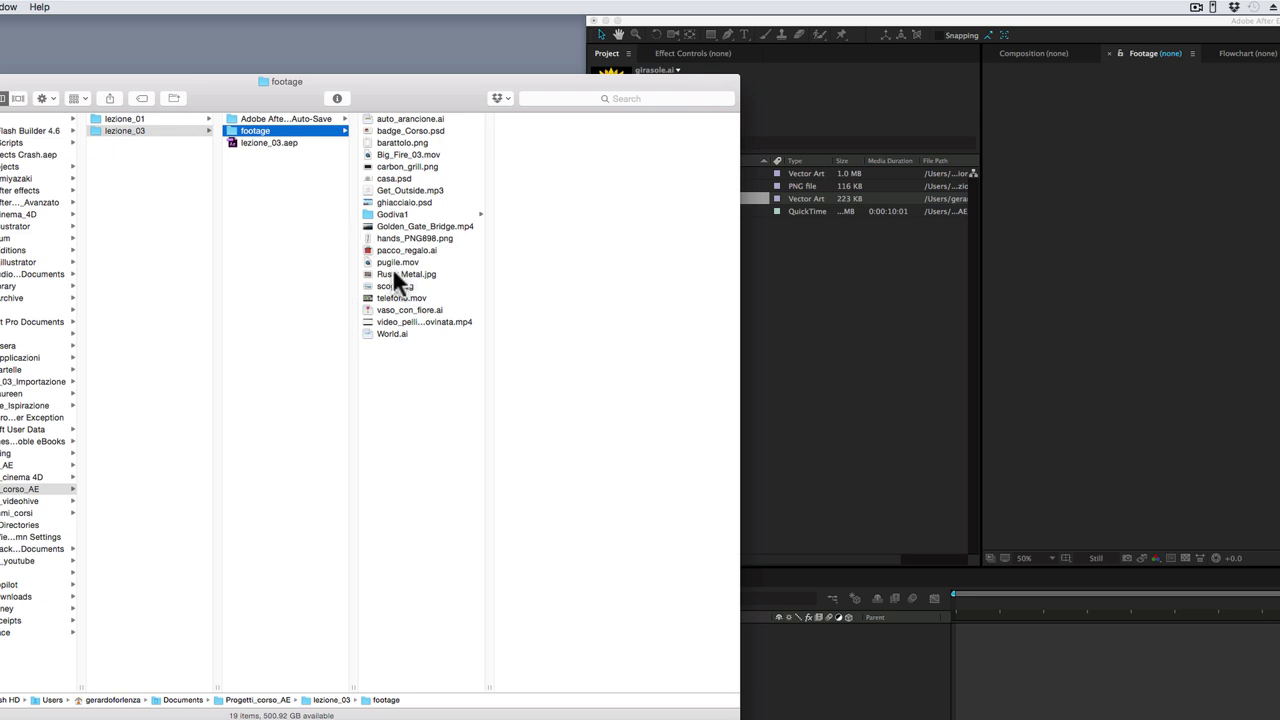
Move Finder aside and bring After Effects back to fill the screen
{"action": "left_click_drag", "start_coordinate": [285, 84], "coordinate": [254, 26]}
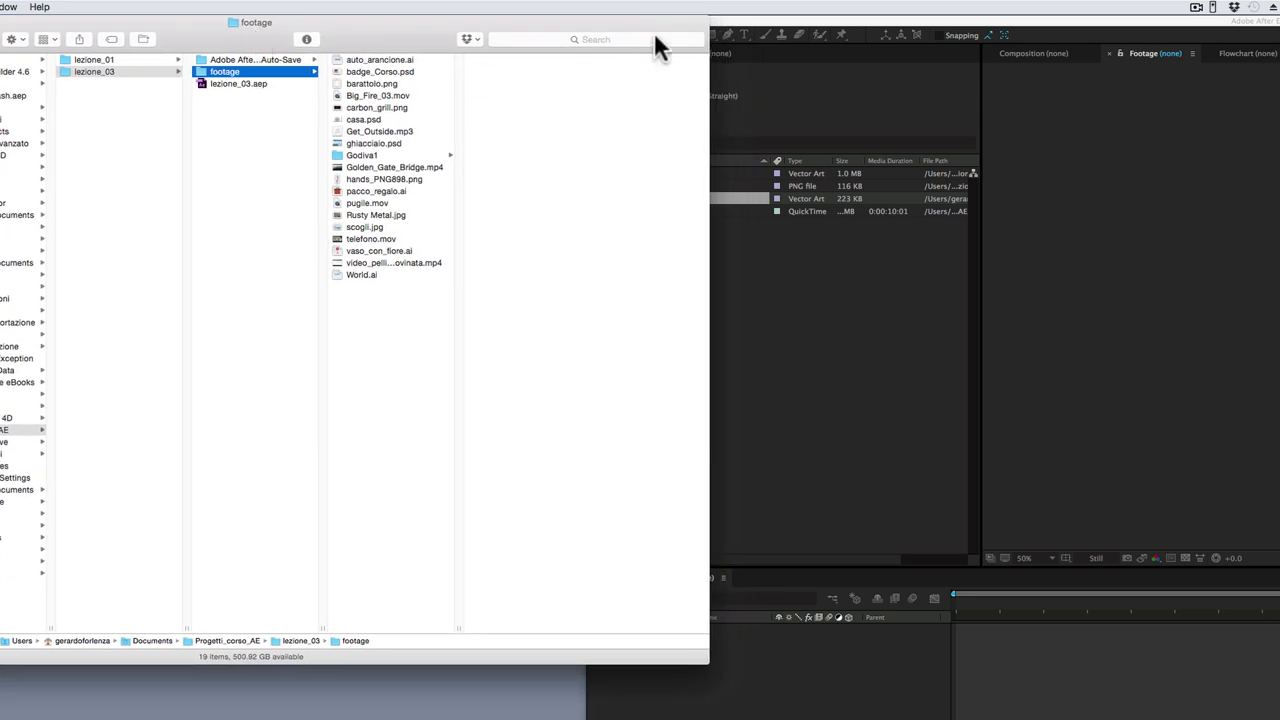
{"action": "left_click", "coordinate": [729, 29]}
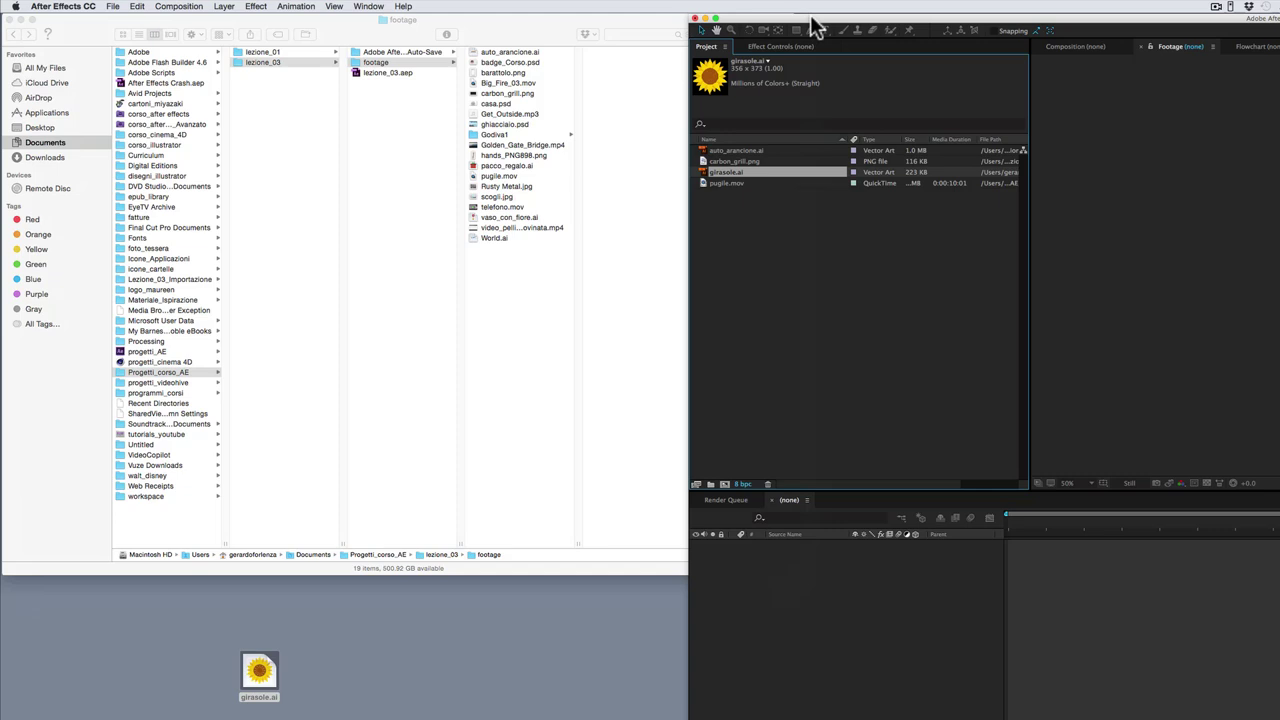
{"action": "left_click_drag", "start_coordinate": [812, 20], "coordinate": [126, 9]}
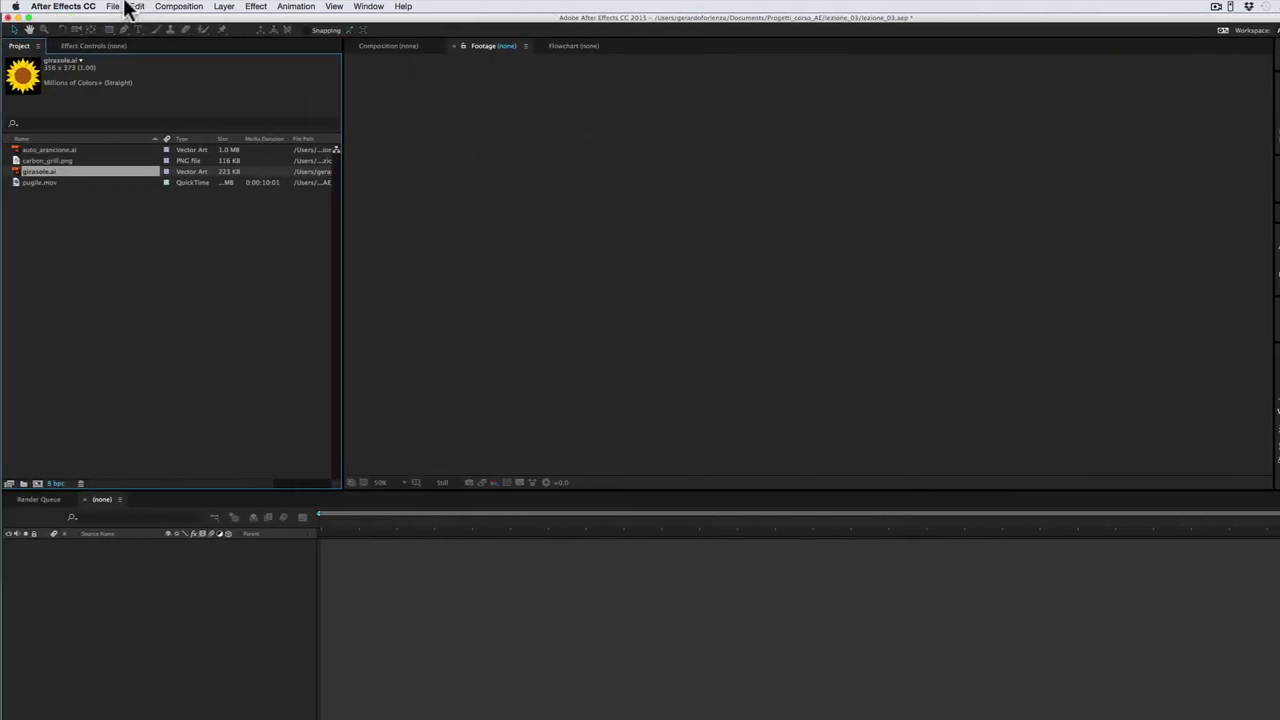
From Documents/Progetti_corso_AE/lezione_03/footage, import the range Golden_Gate_Bridge.mp4 through pugile.mov
{"action": "double_click", "coordinate": [114, 304]}
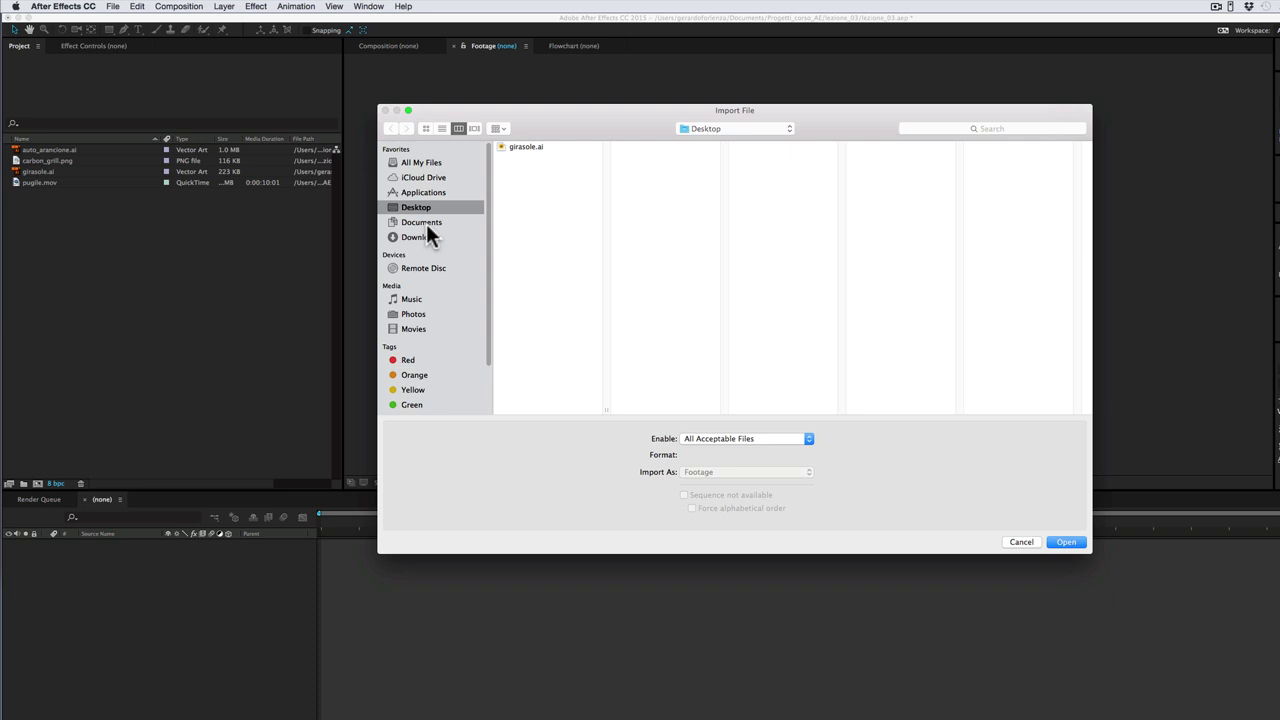
{"action": "left_click", "coordinate": [424, 222]}
{"action": "left_click", "coordinate": [535, 285]}
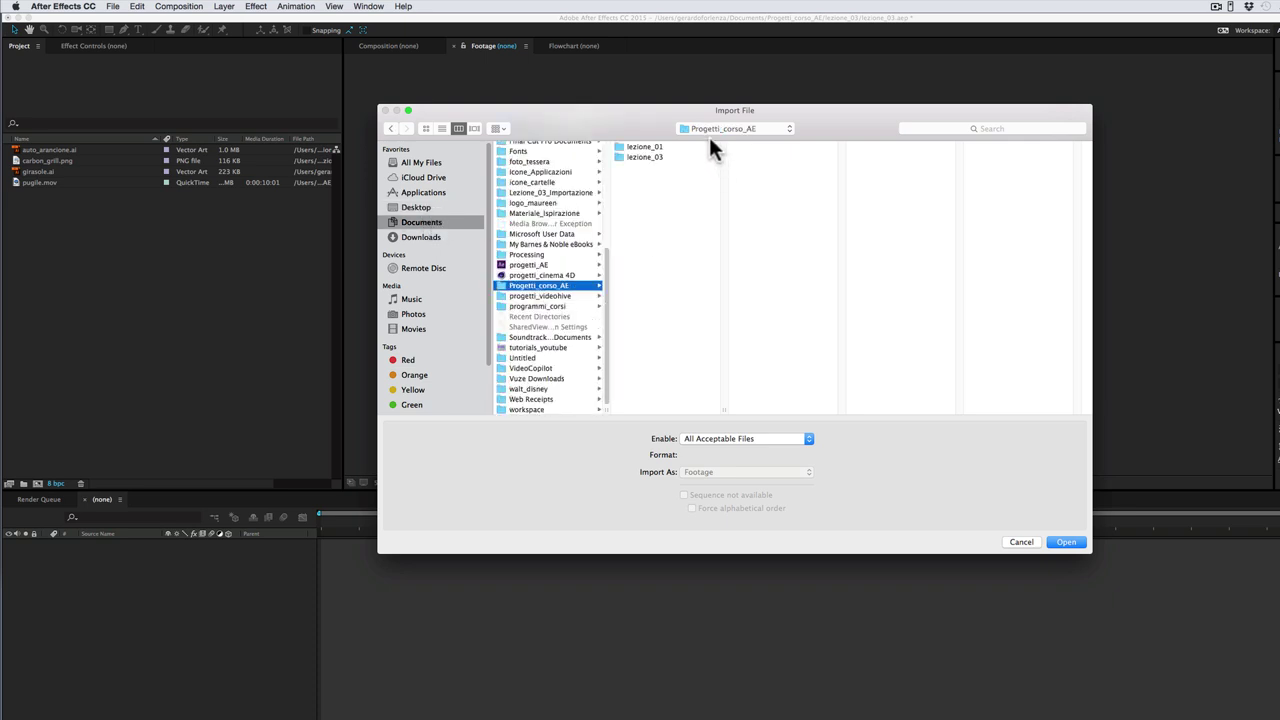
{"action": "left_click", "coordinate": [657, 157]}
{"action": "left_click", "coordinate": [757, 157]}
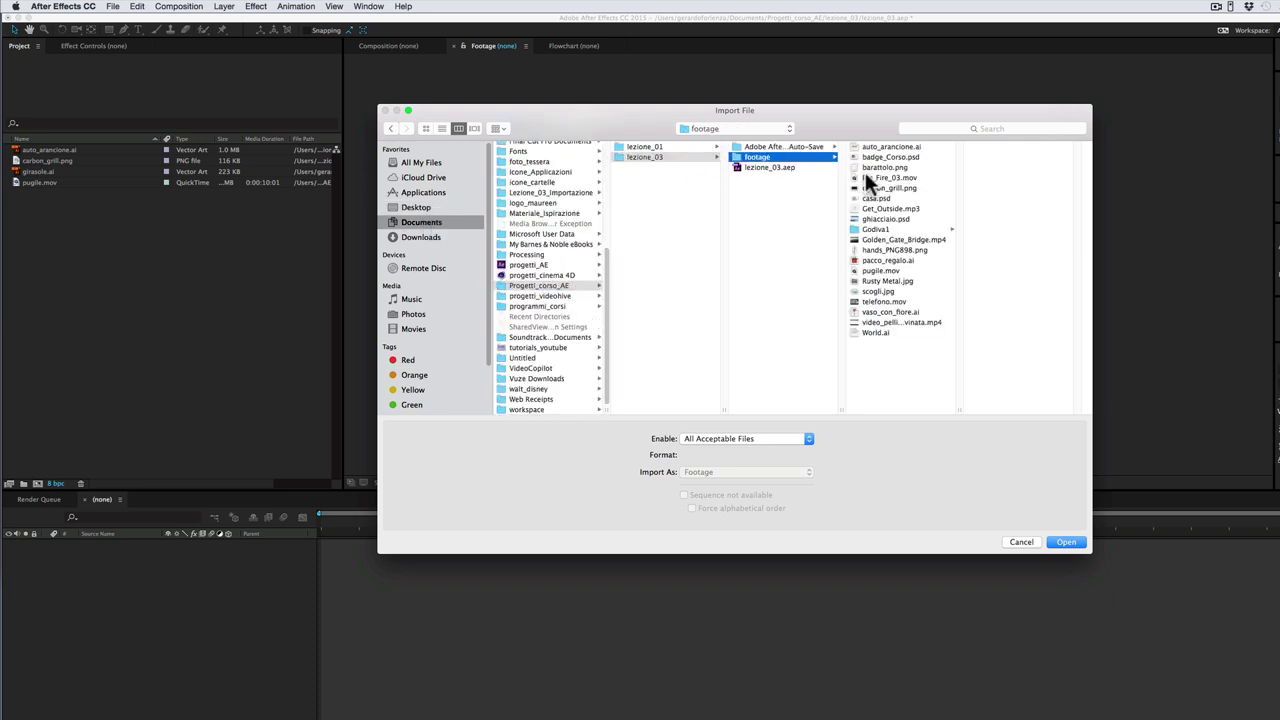
{"action": "left_click", "coordinate": [880, 240]}
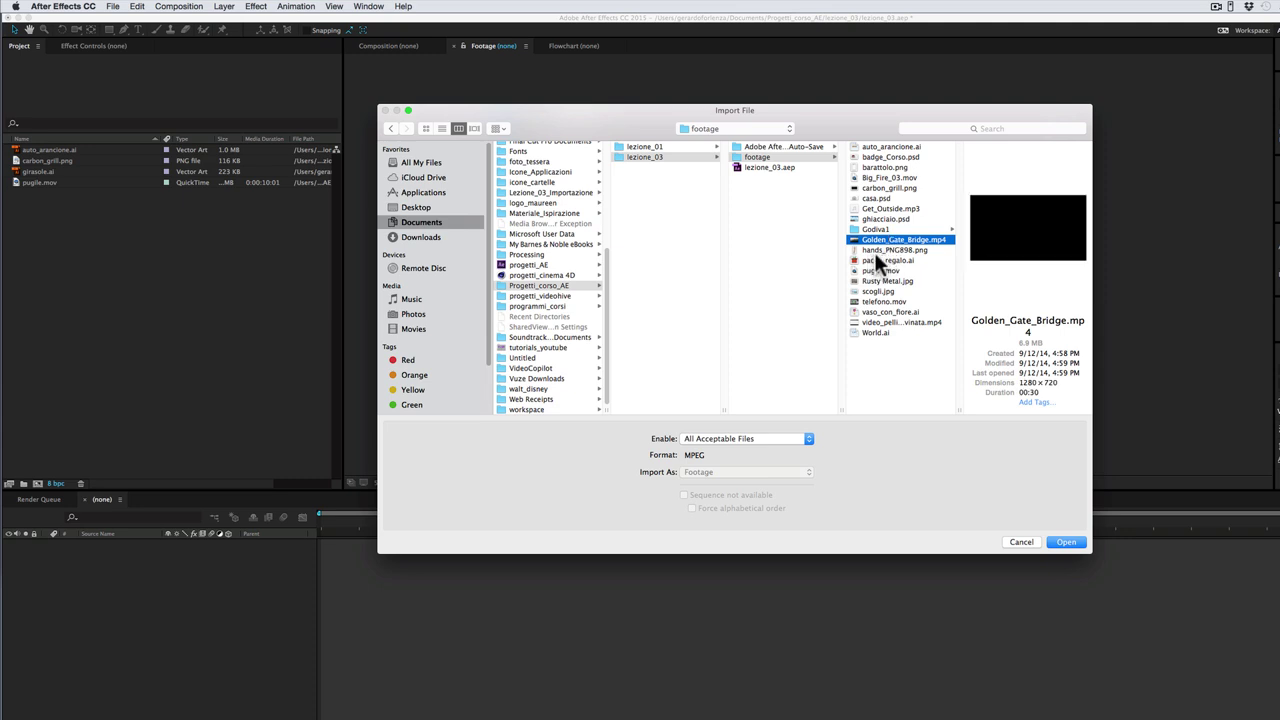
{"action": "key", "text": "shift"}
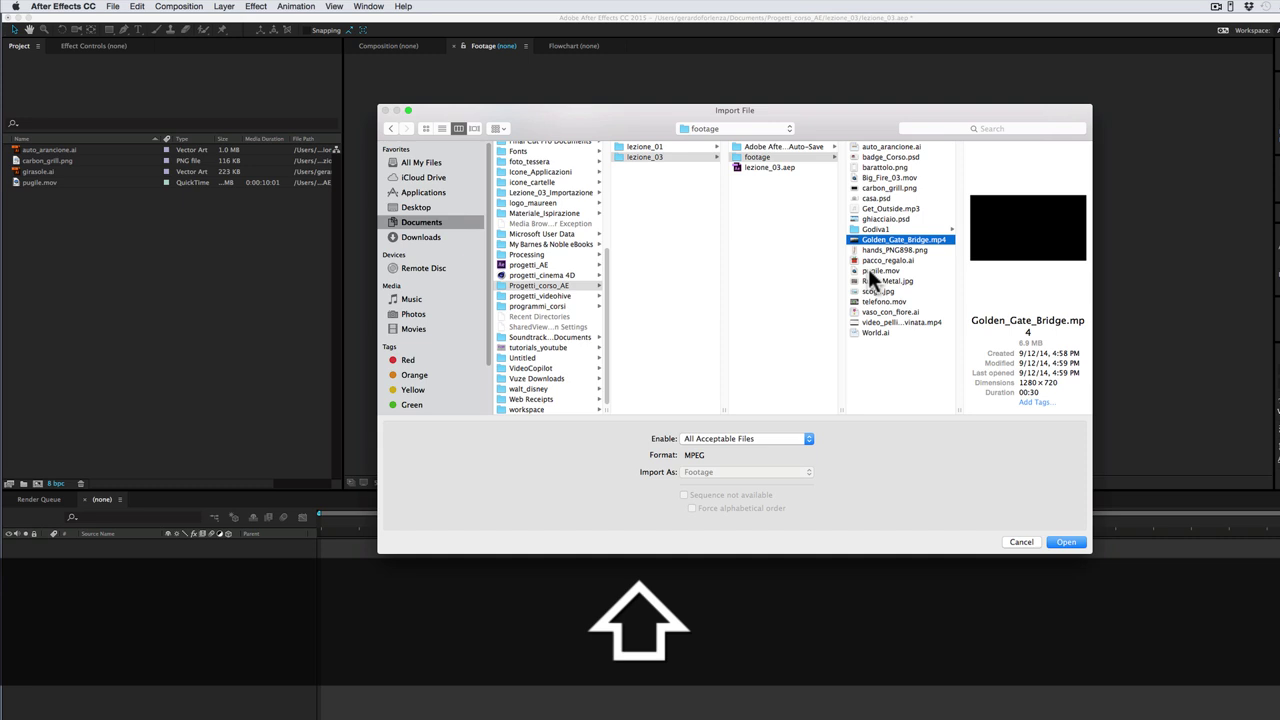
{"action": "left_click", "coordinate": [868, 270], "text": "shift"}
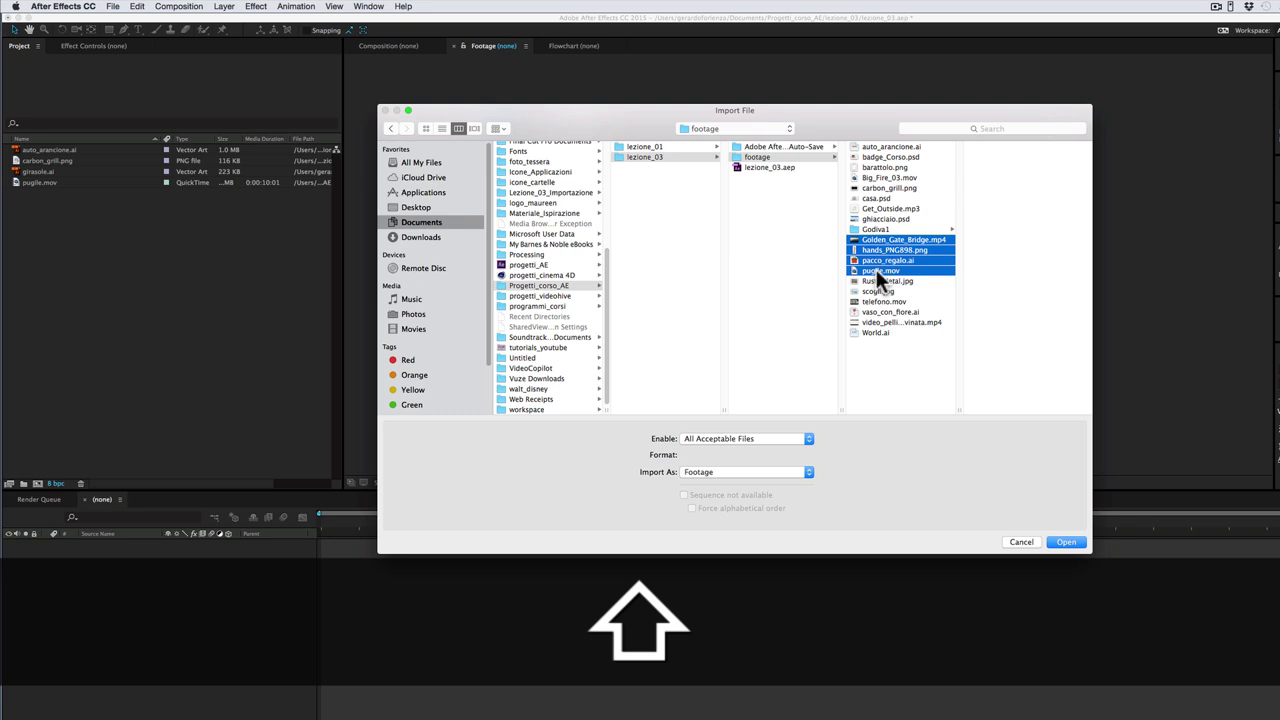
{"action": "left_click", "coordinate": [1064, 543]}
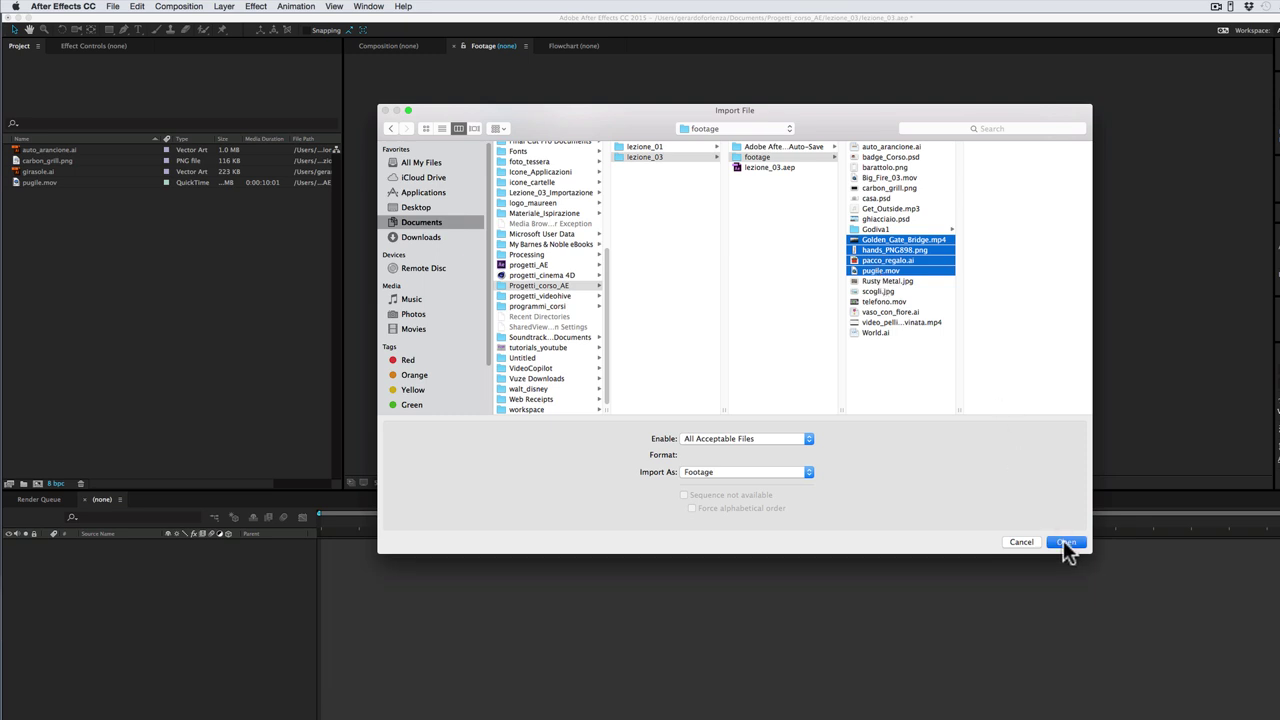
{"action": "left_click", "coordinate": [1066, 542]}
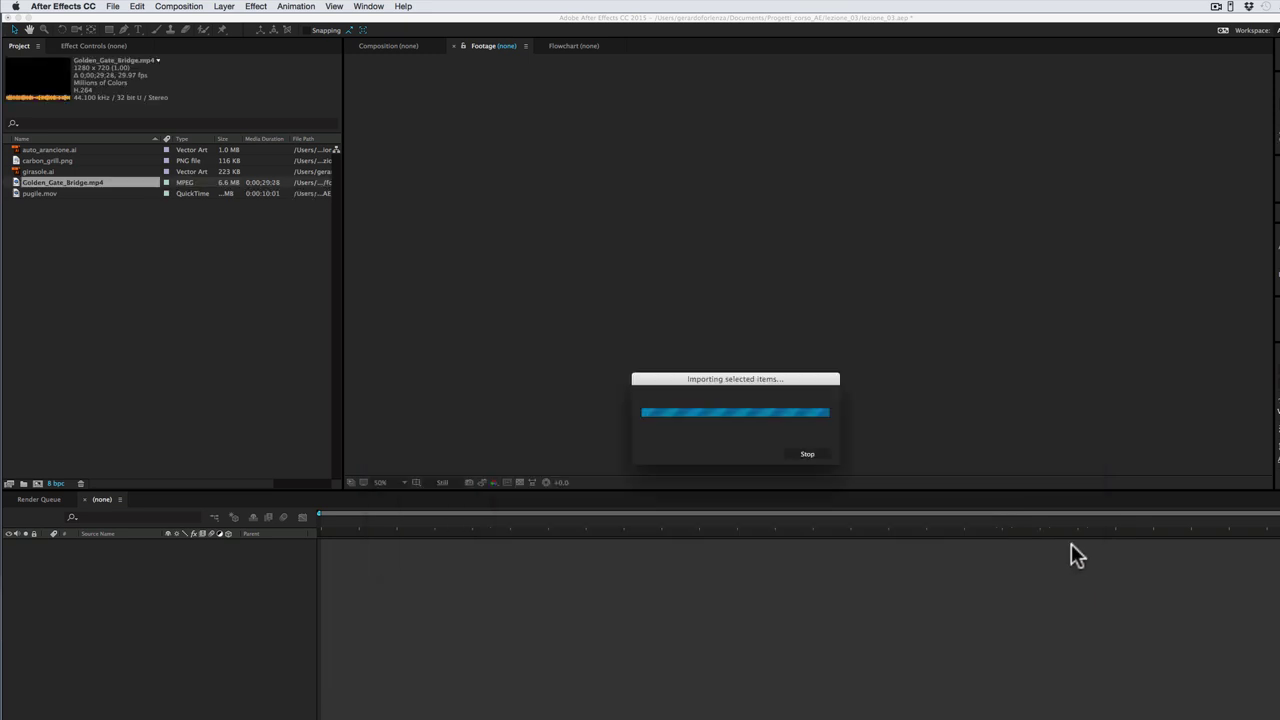
Cmd-select Big_Fire_03.mov, casa.psd and scogli.jpg in the footage folder and import them
{"action": "double_click", "coordinate": [195, 333]}
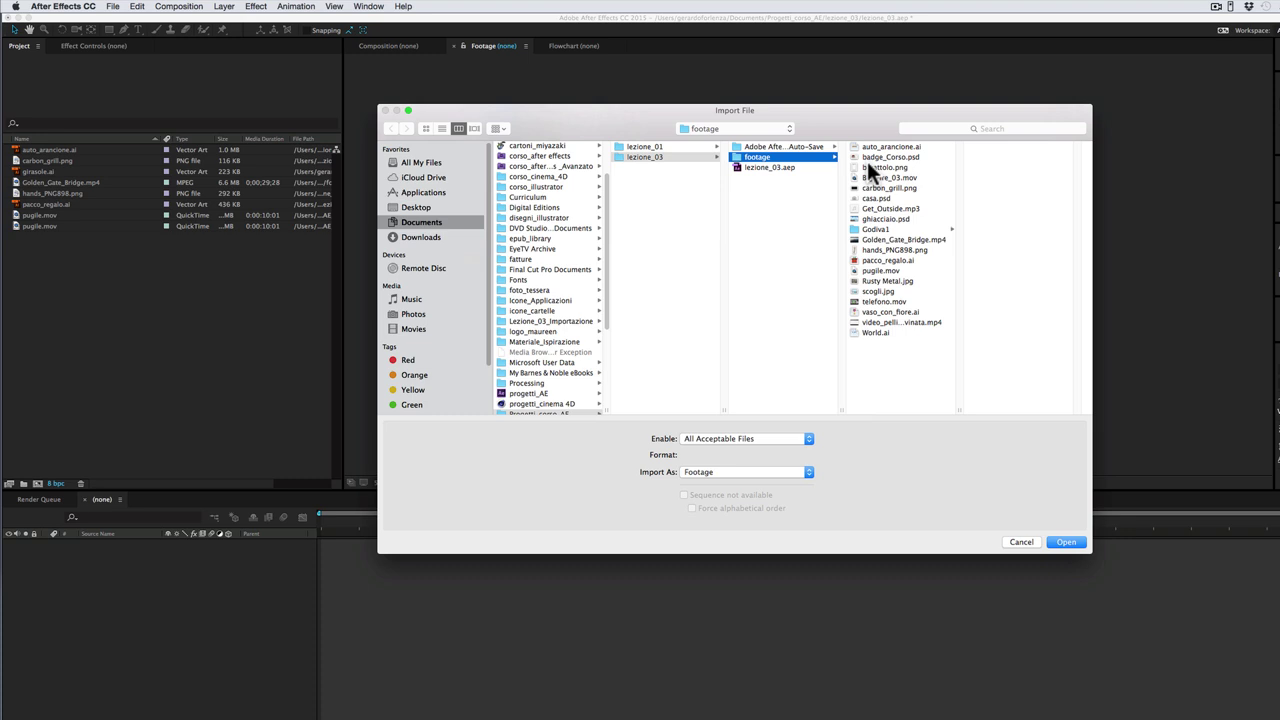
{"action": "left_click", "coordinate": [866, 146]}
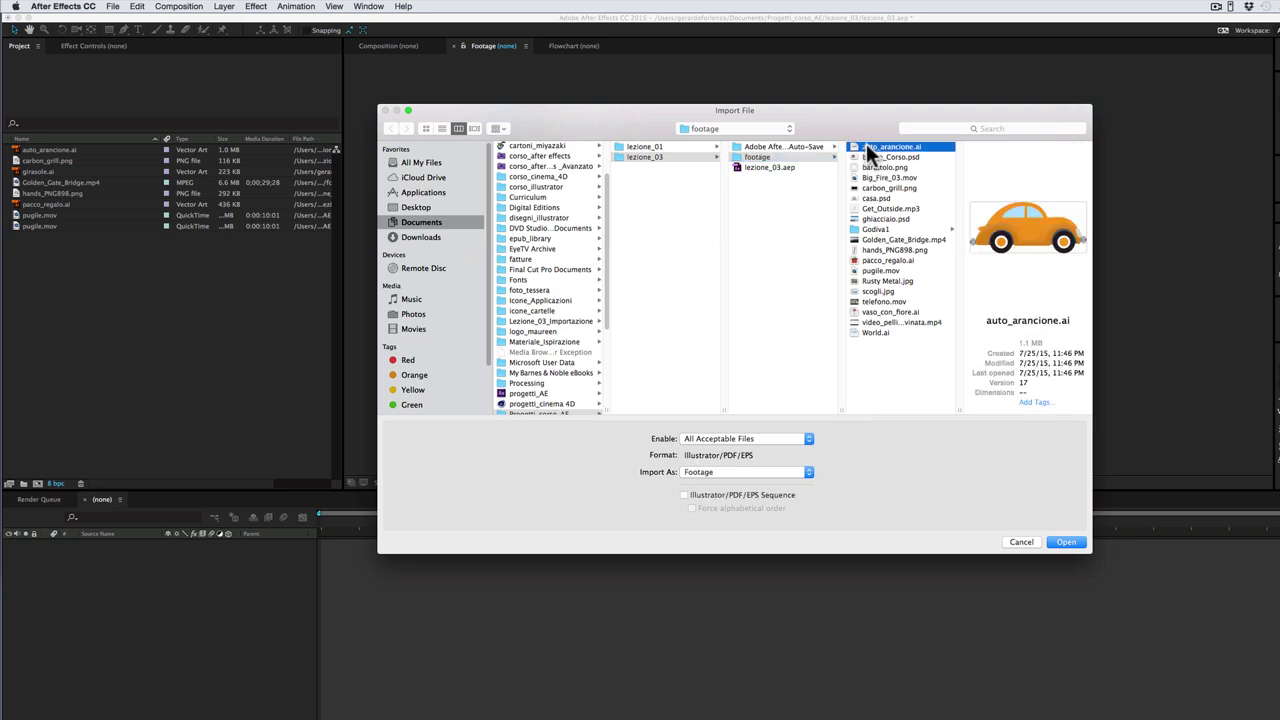
{"action": "key", "text": "super"}
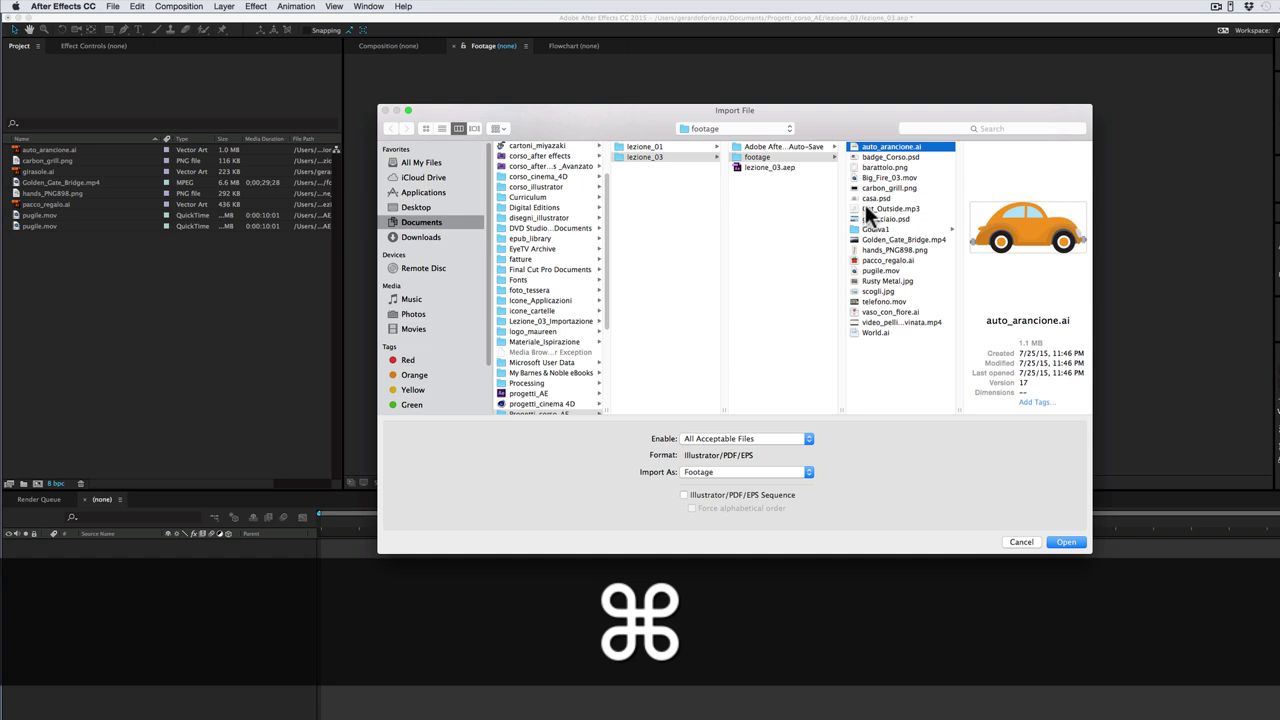
{"action": "left_click", "coordinate": [870, 197], "text": "super"}
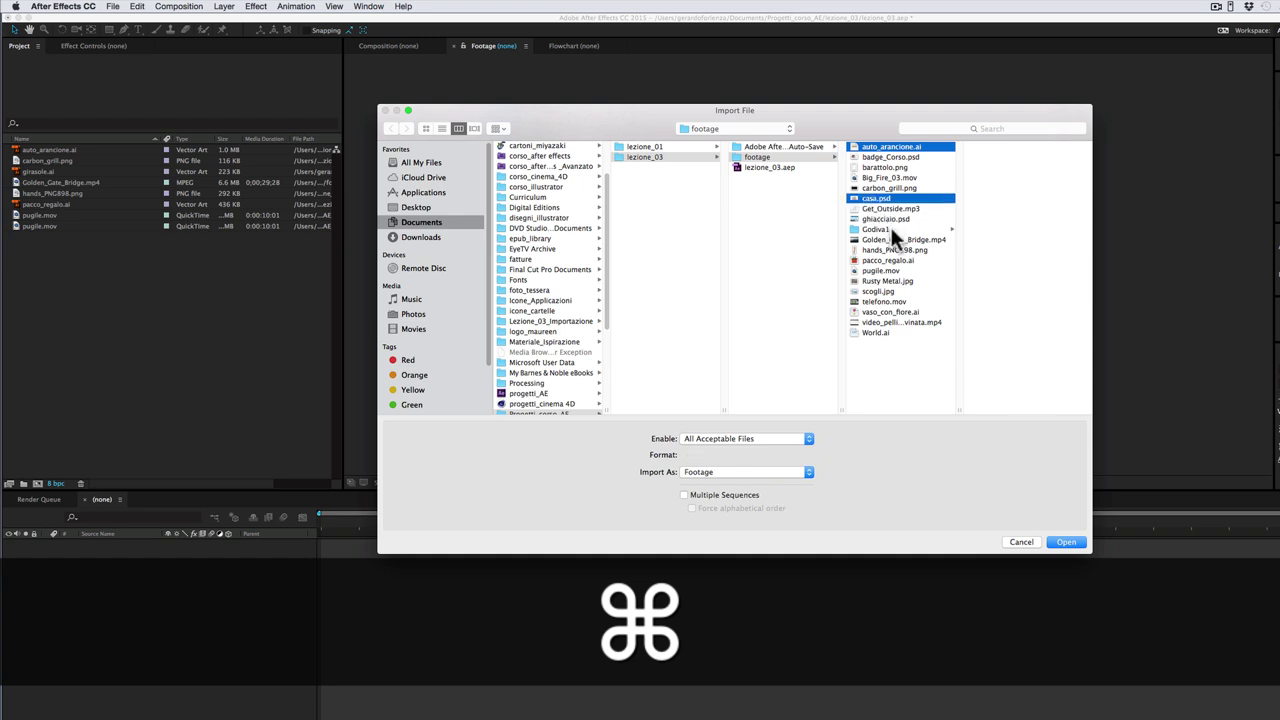
{"action": "left_click", "coordinate": [877, 290], "text": "super"}
{"action": "left_click", "coordinate": [874, 177], "text": "super"}
{"action": "left_click", "coordinate": [873, 197], "text": "super"}
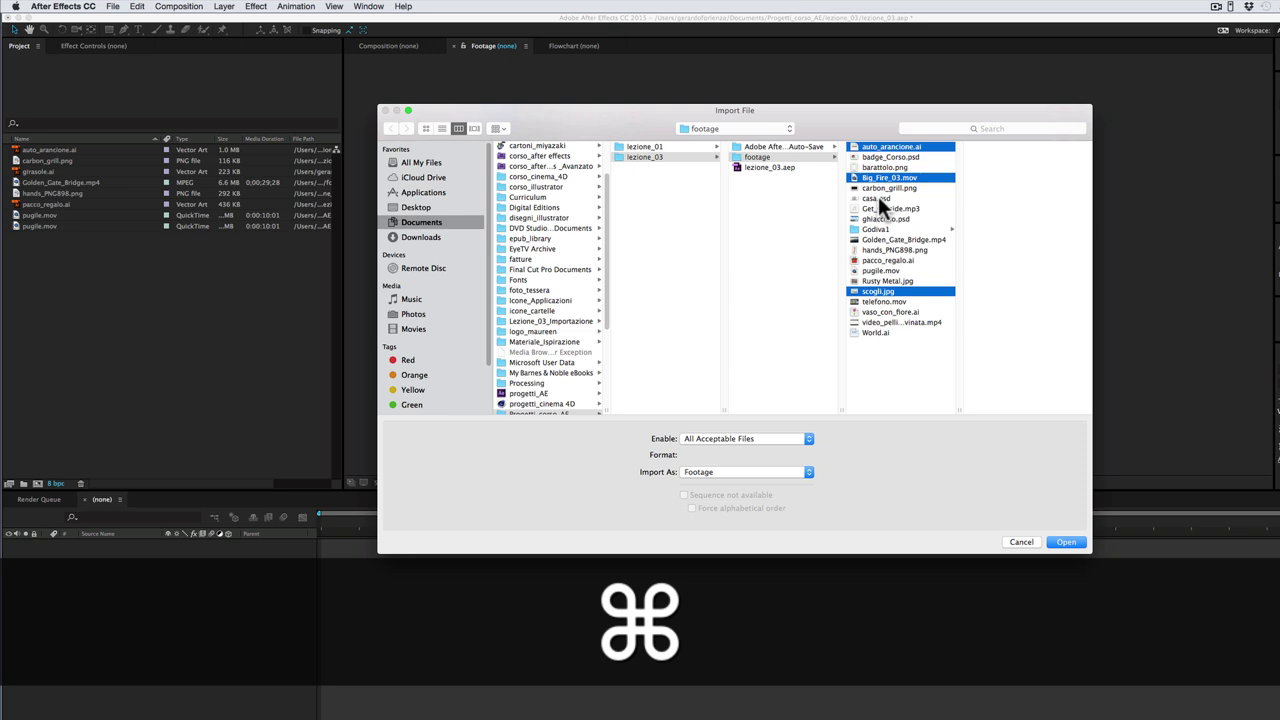
{"action": "left_click", "coordinate": [877, 196], "text": "super"}
{"action": "left_click", "coordinate": [874, 145], "text": "super"}
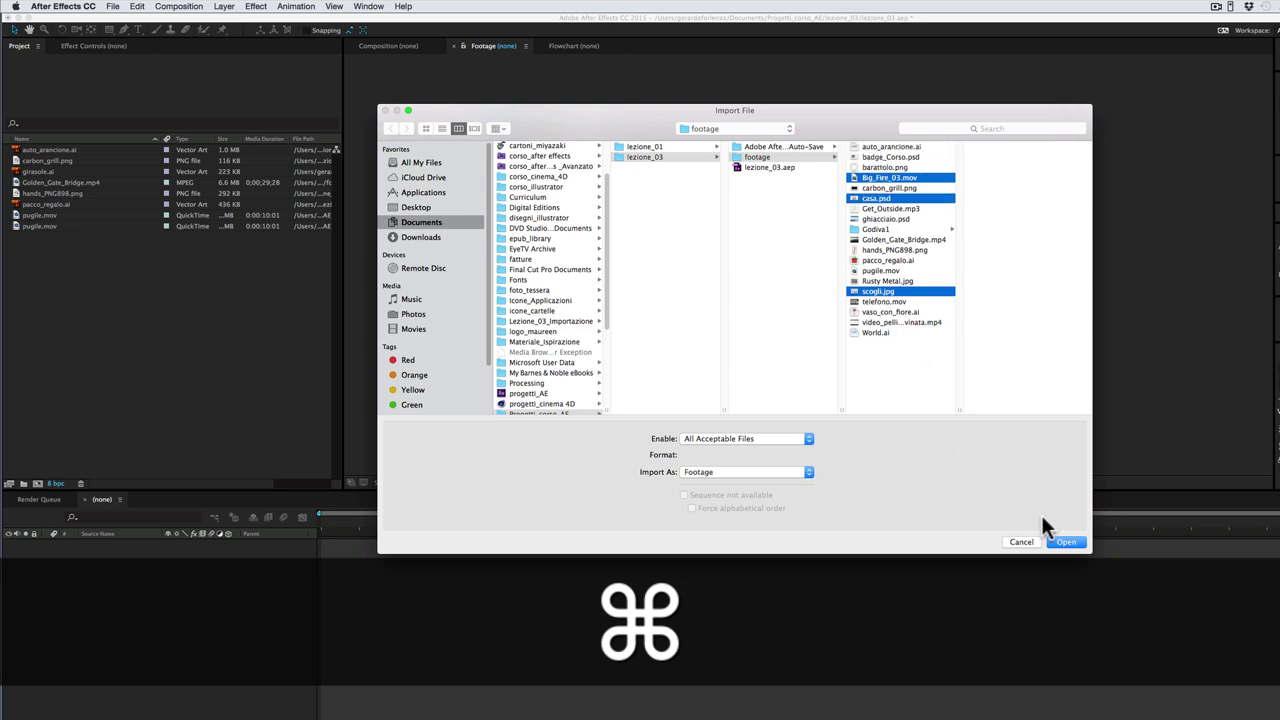
{"action": "left_click", "coordinate": [1066, 542]}
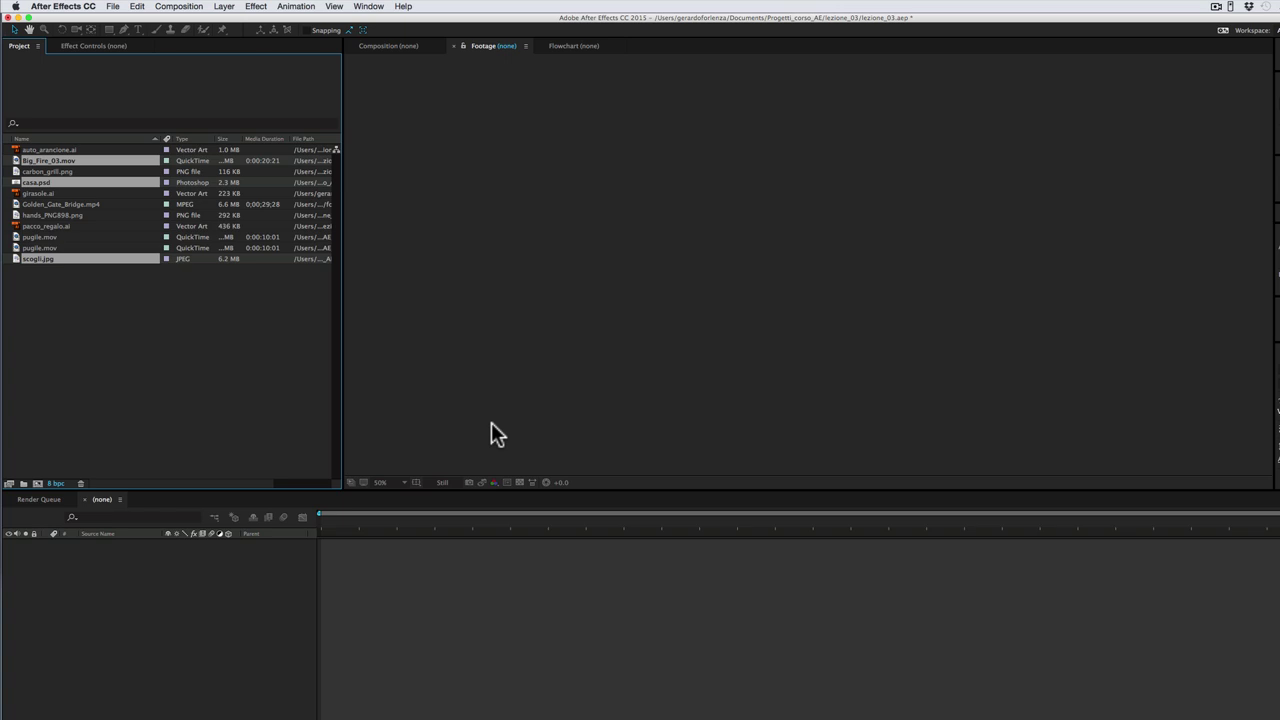
Import the lezione_03 footage folder with Import Folder, adding one folder item
{"action": "double_click", "coordinate": [152, 328]}
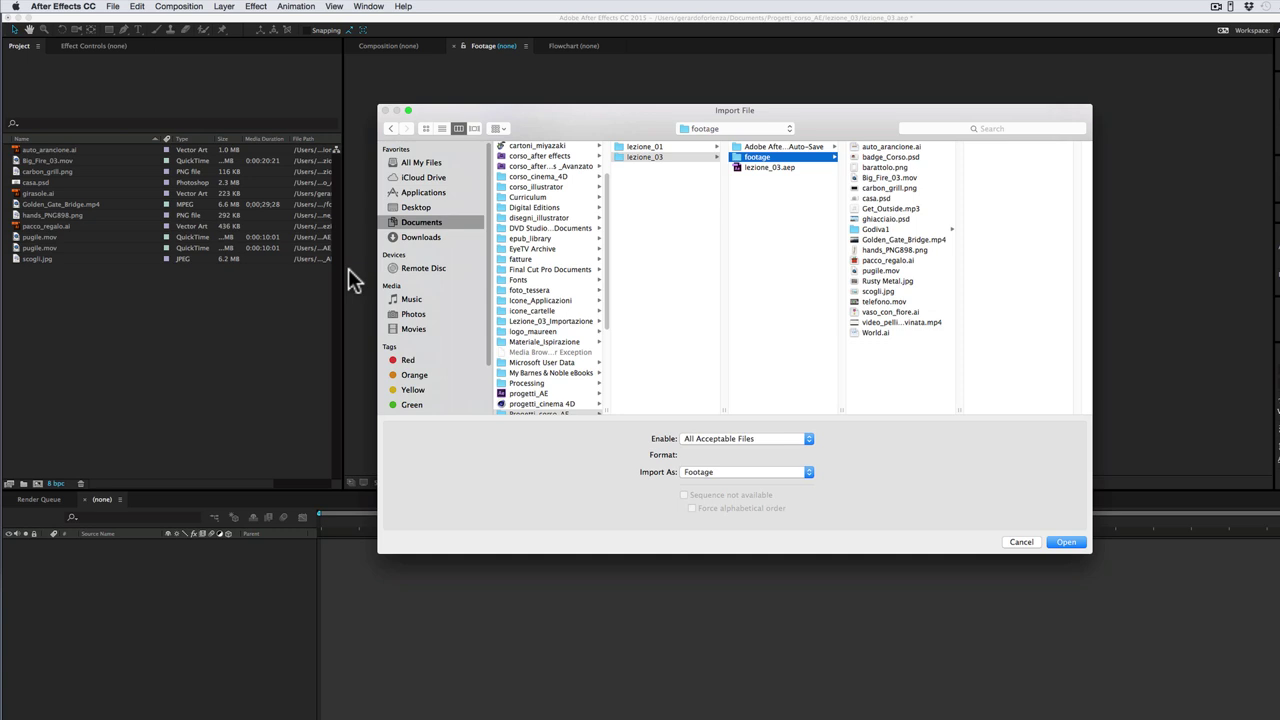
{"action": "left_click_drag", "start_coordinate": [620, 115], "coordinate": [566, 120]}
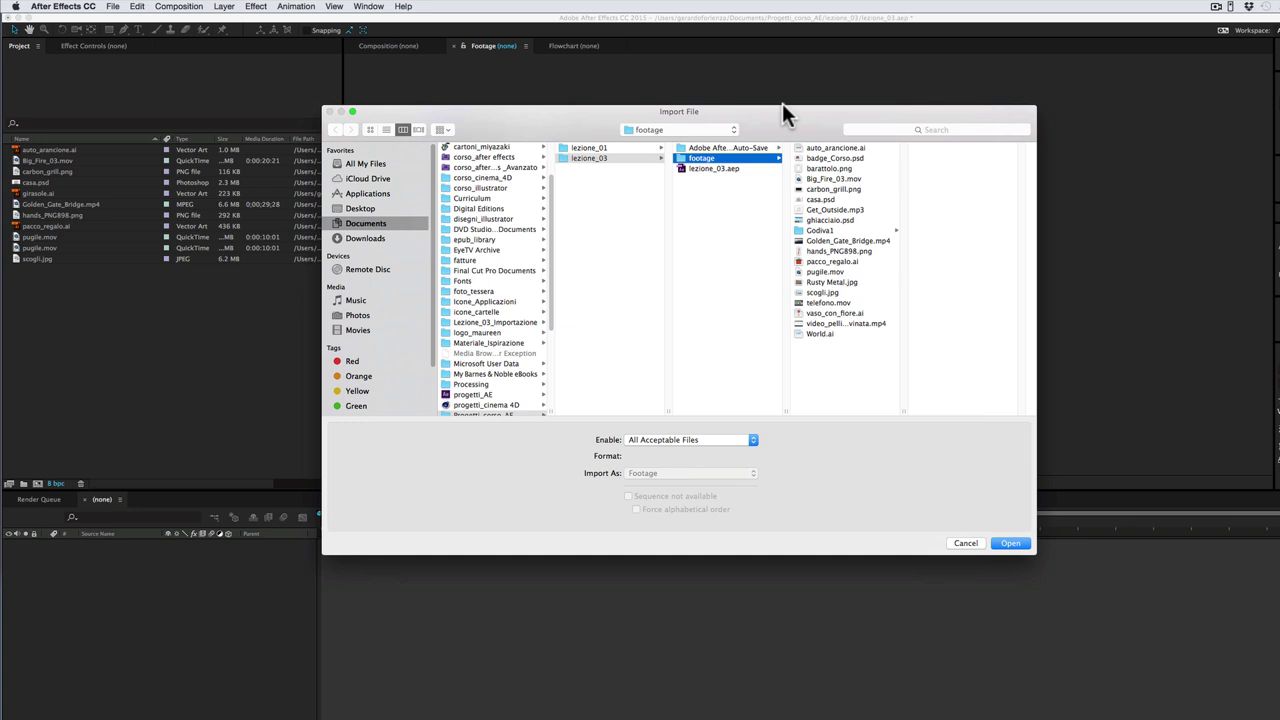
{"action": "left_click", "coordinate": [1011, 546]}
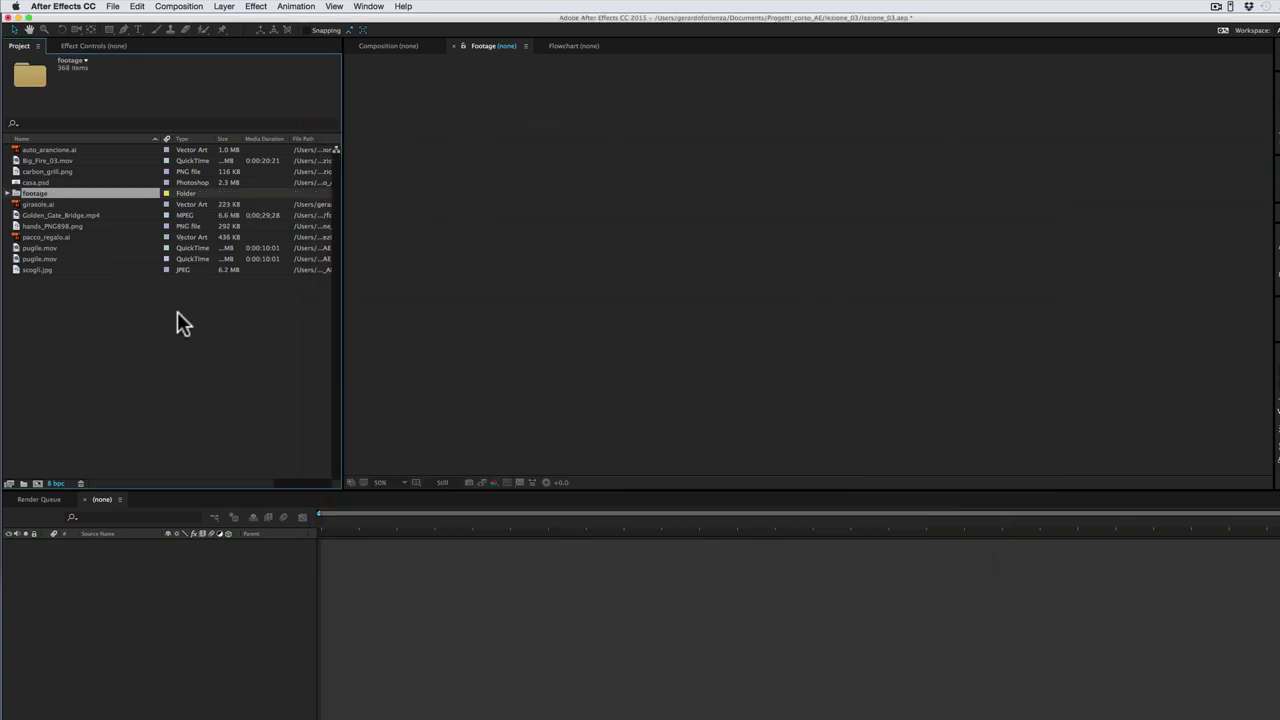
{"action": "left_click", "coordinate": [8, 193]}
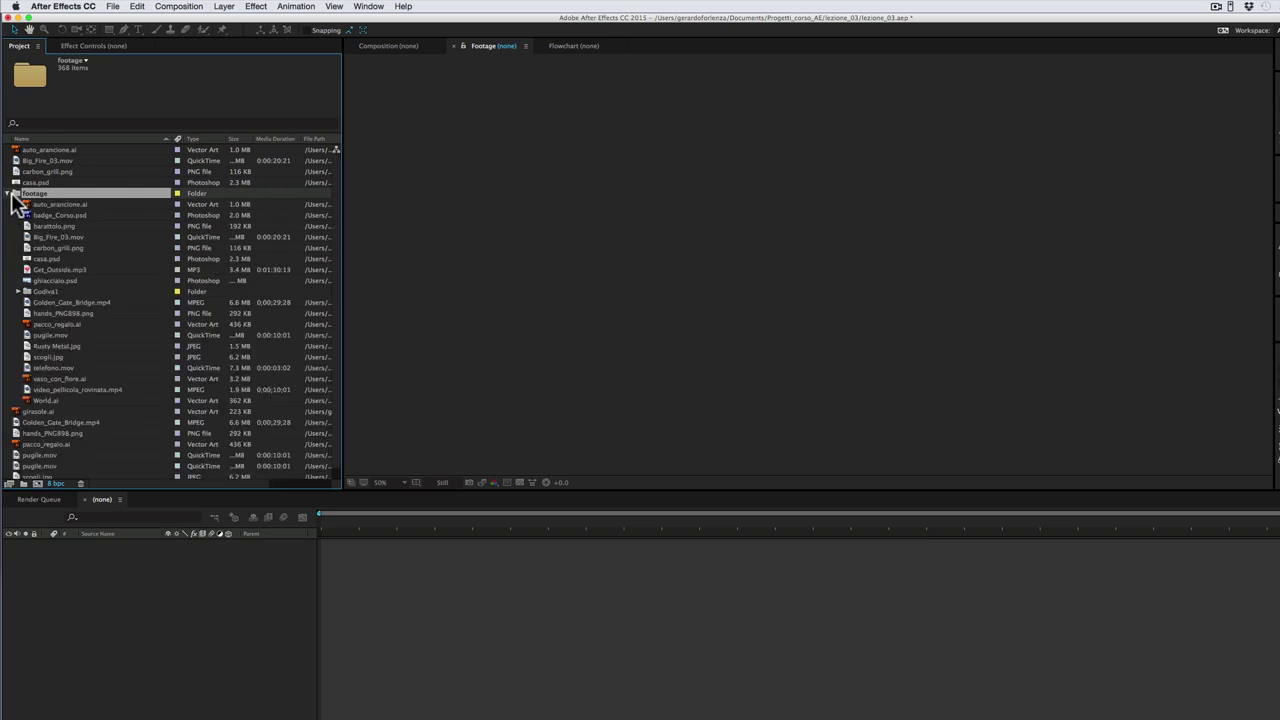
{"action": "left_click", "coordinate": [8, 193]}
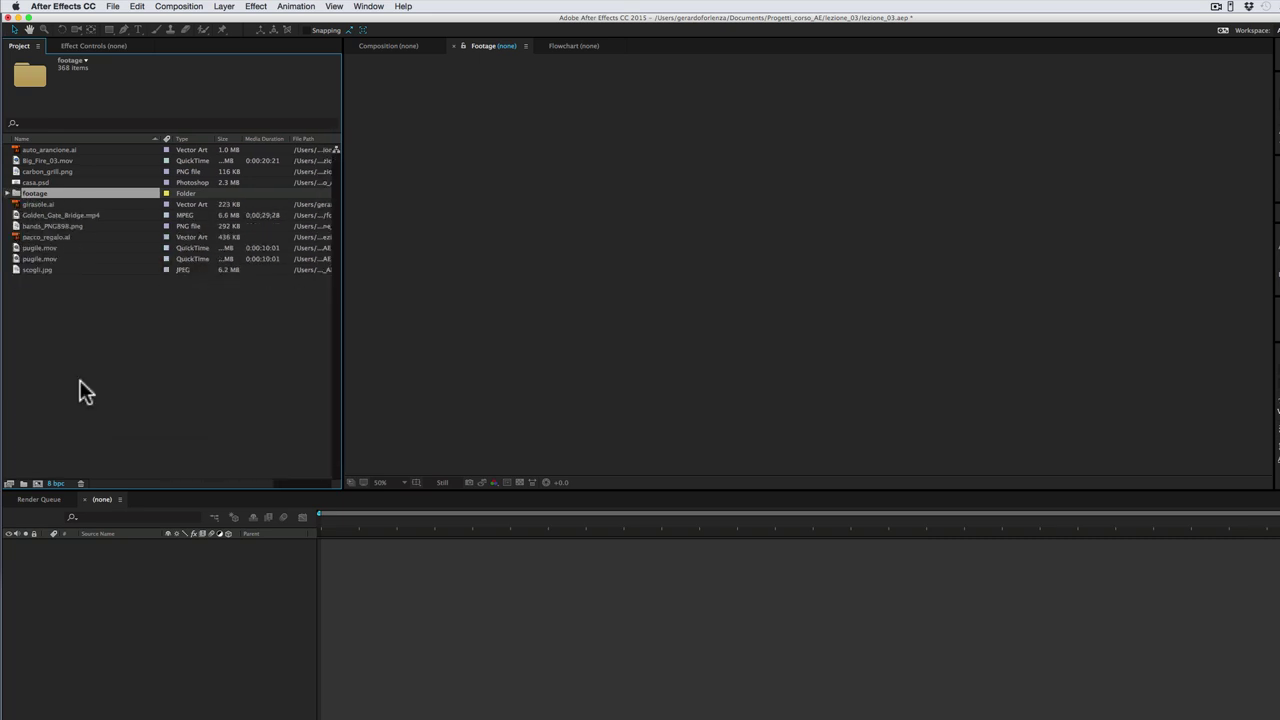